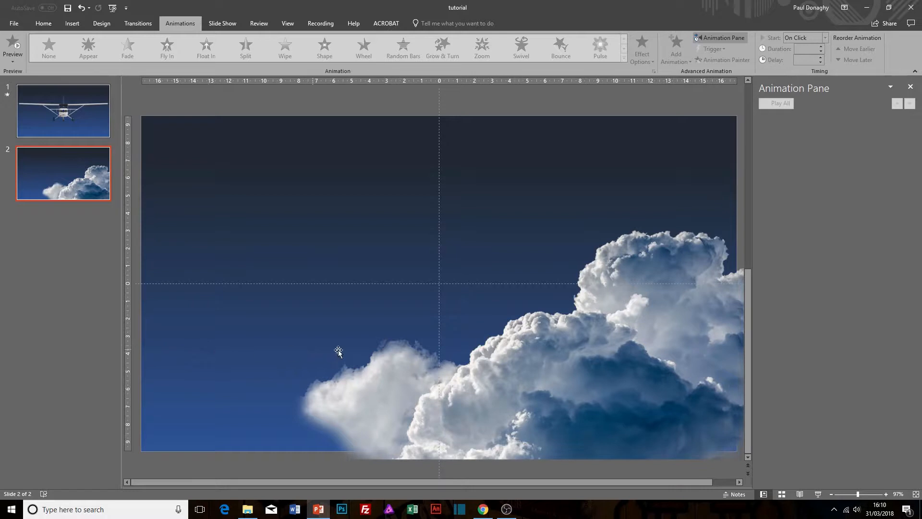
Reposition the cloud picture so it fills the lower-right corner of slide 2.
{"action": "left_click_drag", "start_coordinate": [647, 265], "coordinate": [503, 199]}
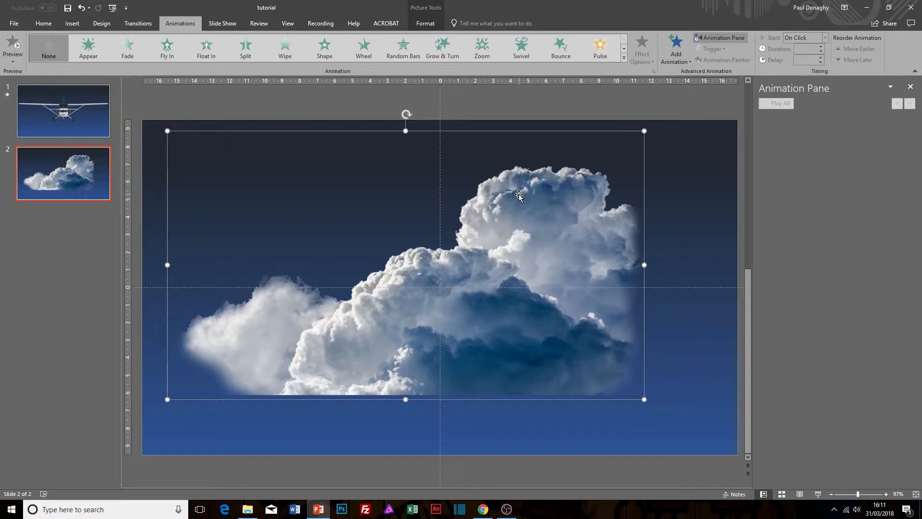
{"action": "left_click_drag", "start_coordinate": [519, 195], "coordinate": [629, 271]}
{"action": "left_click", "coordinate": [195, 363]}
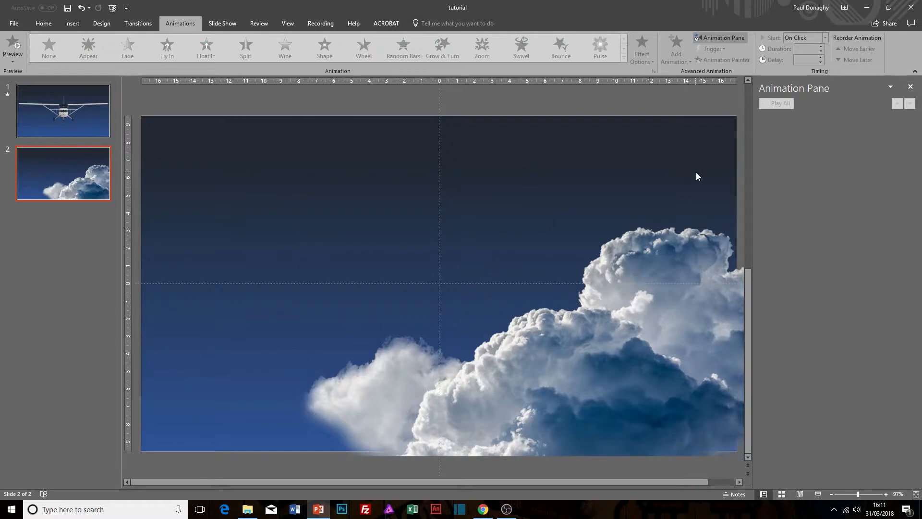
Insert the side-view aircraft picture and shrink it to about 3.3 × 13.37 cm, placed just left of the clouds.
{"action": "left_click", "coordinate": [72, 23]}
{"action": "left_click", "coordinate": [62, 49]}
{"action": "left_click", "coordinate": [581, 212]}
{"action": "left_click", "coordinate": [587, 386]}
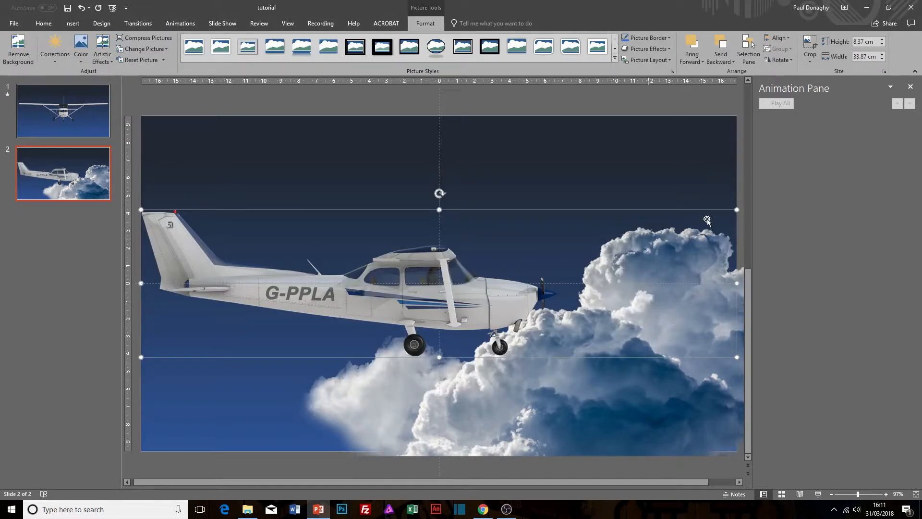
{"action": "left_click_drag", "start_coordinate": [737, 210], "coordinate": [287, 299]}
{"action": "left_click_drag", "start_coordinate": [247, 327], "coordinate": [263, 328]}
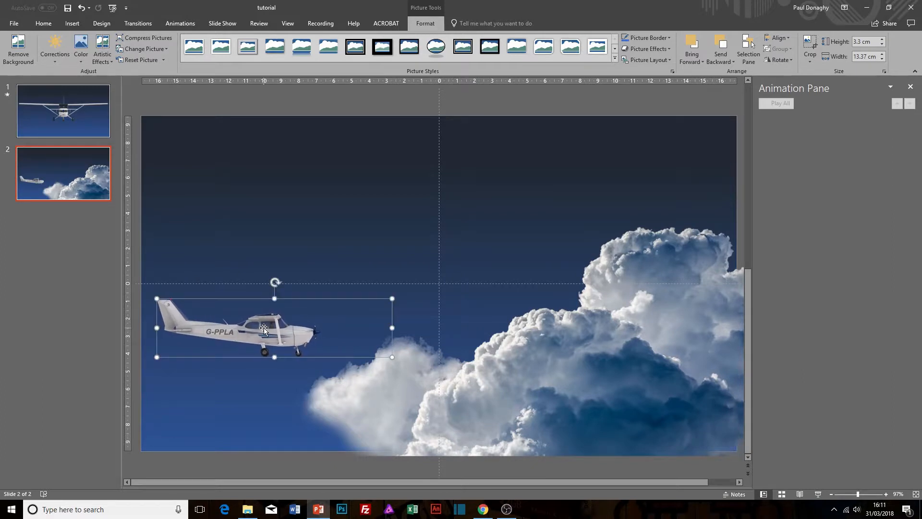
Try a 4 Point Star motion path on the aircraft and remove it again.
{"action": "left_click", "coordinate": [179, 24]}
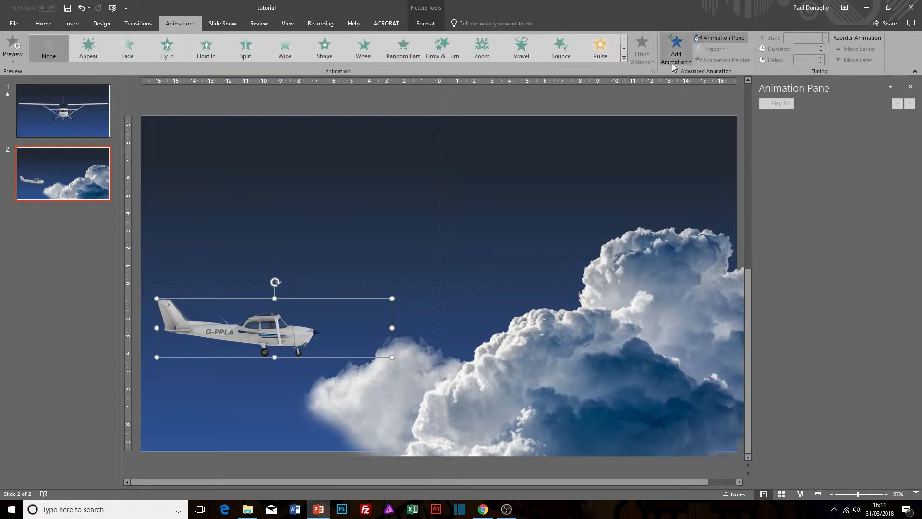
{"action": "left_click", "coordinate": [676, 48]}
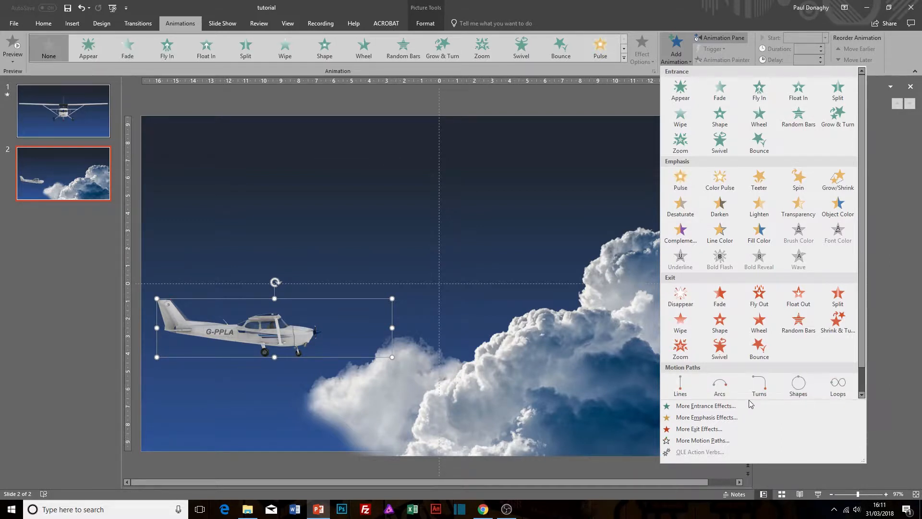
{"action": "left_click", "coordinate": [715, 441]}
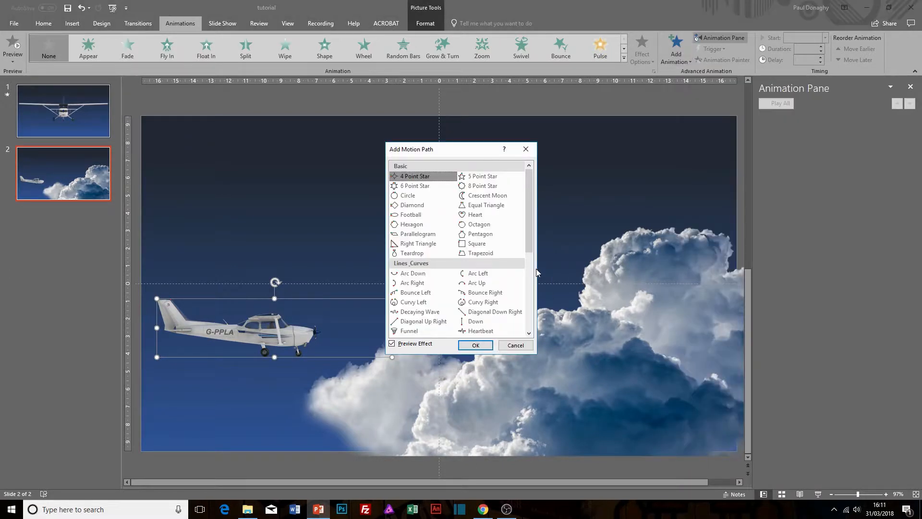
{"action": "mouse_move", "coordinate": [530, 207]}
{"action": "left_mouse_down"}
{"action": "mouse_move", "coordinate": [531, 307]}
{"action": "mouse_move", "coordinate": [530, 220]}
{"action": "left_mouse_up"}
{"action": "left_click", "coordinate": [481, 341]}
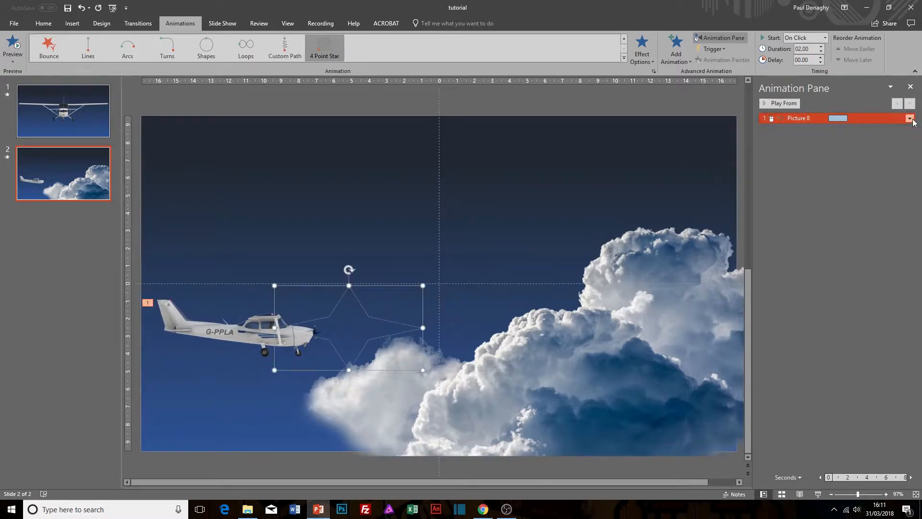
{"action": "left_click", "coordinate": [909, 118]}
{"action": "left_click", "coordinate": [852, 196]}
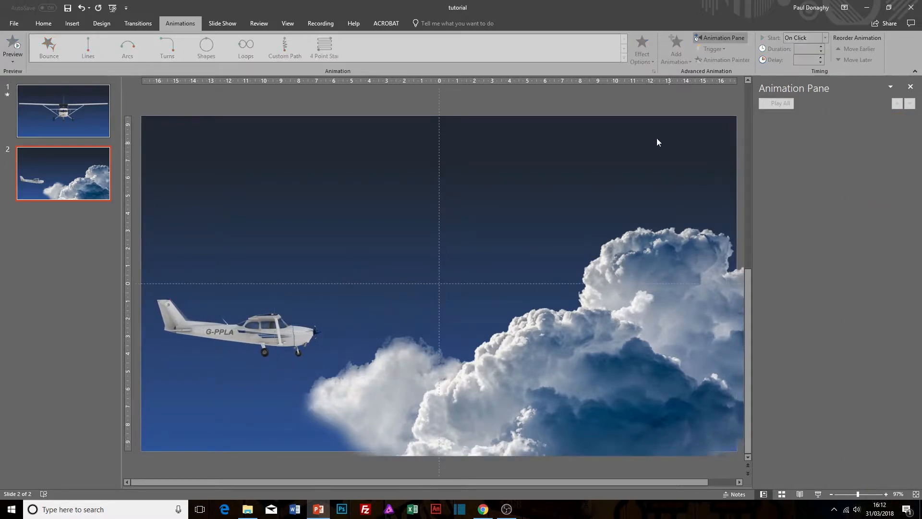
Add an Arcs motion path animation to the aircraft picture.
{"action": "left_click", "coordinate": [293, 323]}
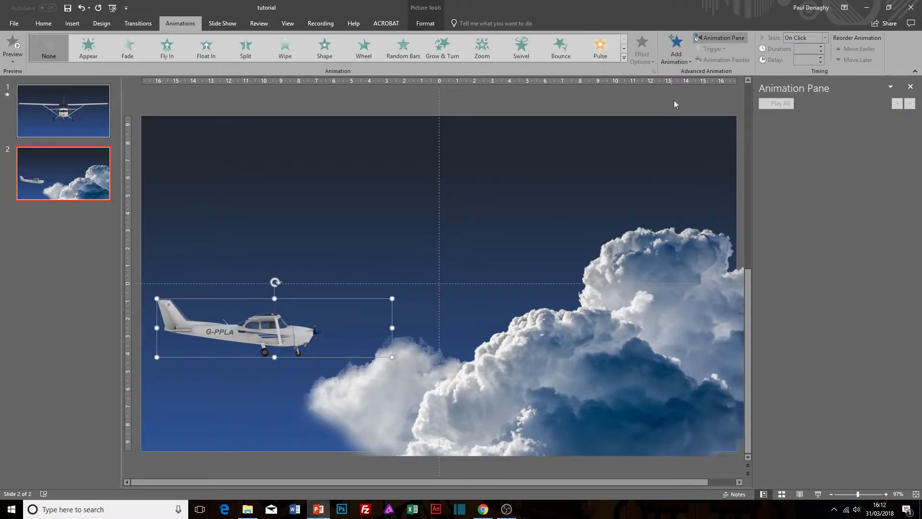
{"action": "left_click", "coordinate": [677, 53]}
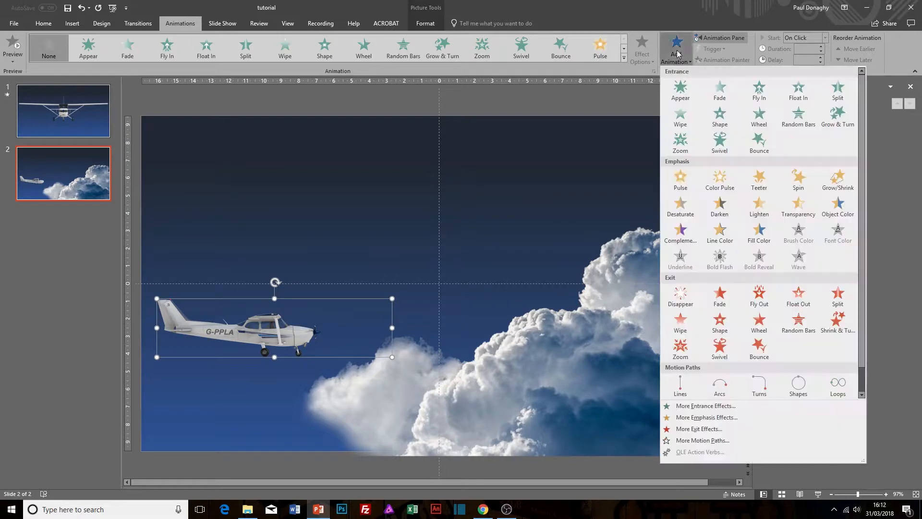
{"action": "left_click", "coordinate": [719, 387]}
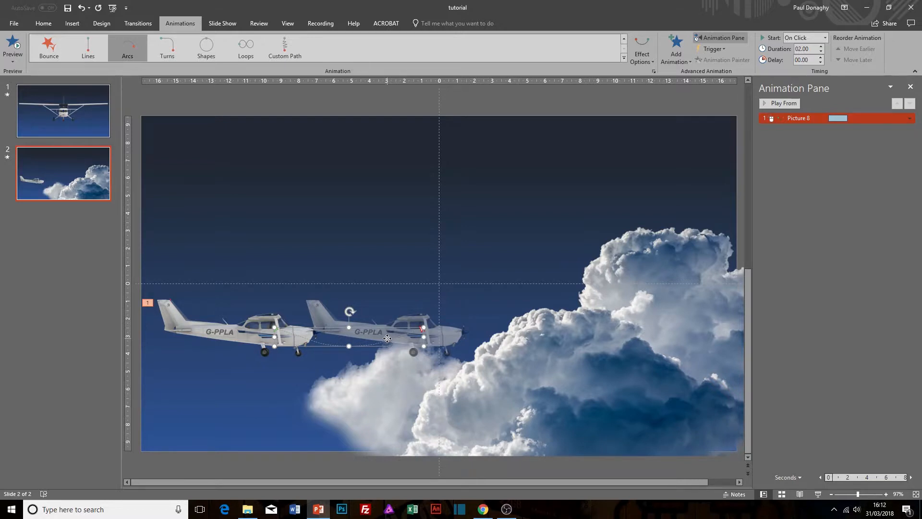
Edit the arc path's points and move its end point above the clouds near the slide's upper-right corner.
{"action": "right_click", "coordinate": [387, 338]}
{"action": "left_click", "coordinate": [393, 345]}
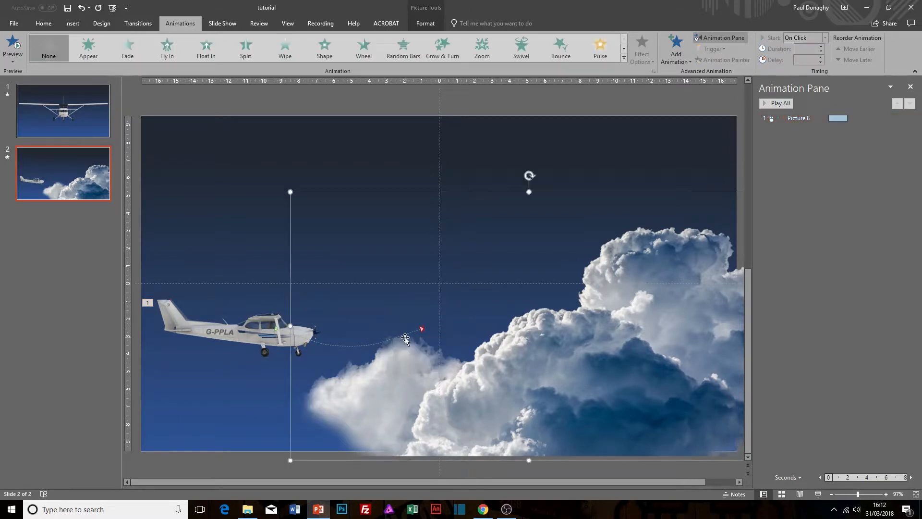
{"action": "left_click", "coordinate": [313, 348]}
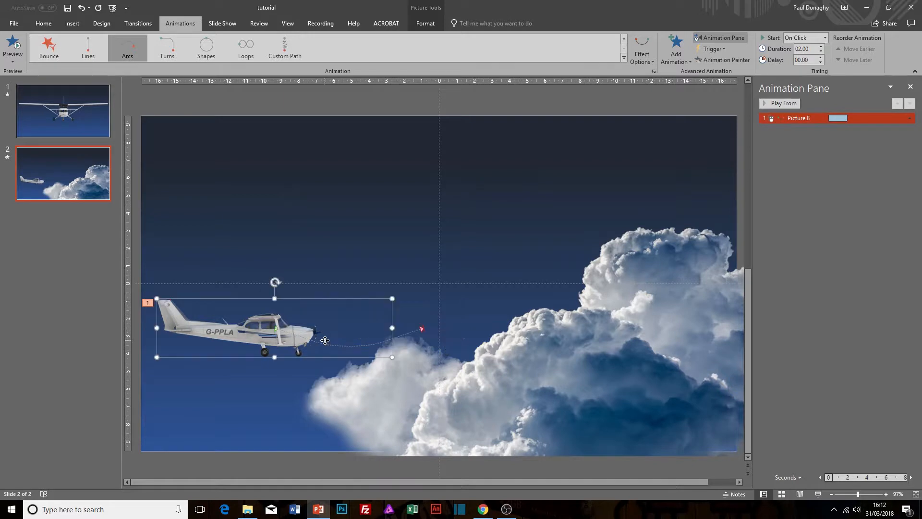
{"action": "right_click", "coordinate": [325, 341]}
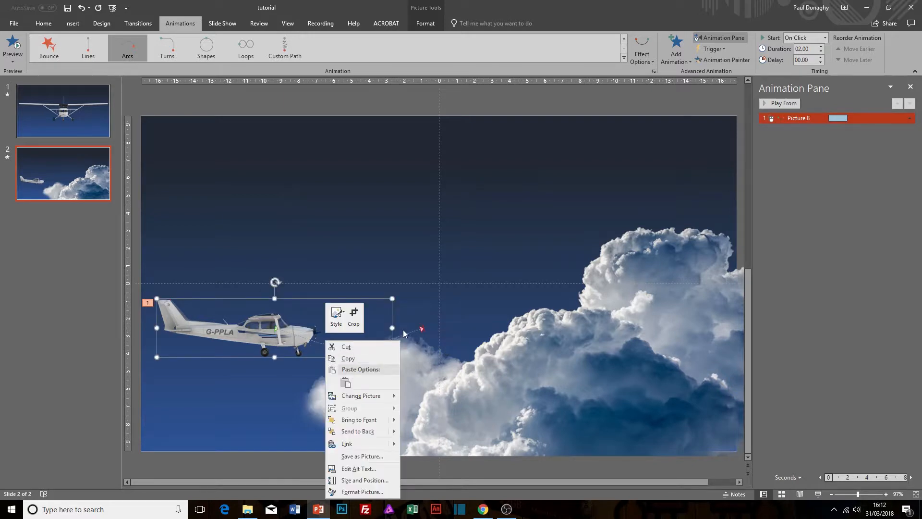
{"action": "left_click", "coordinate": [404, 330]}
{"action": "left_click", "coordinate": [408, 333]}
{"action": "right_click", "coordinate": [408, 334]}
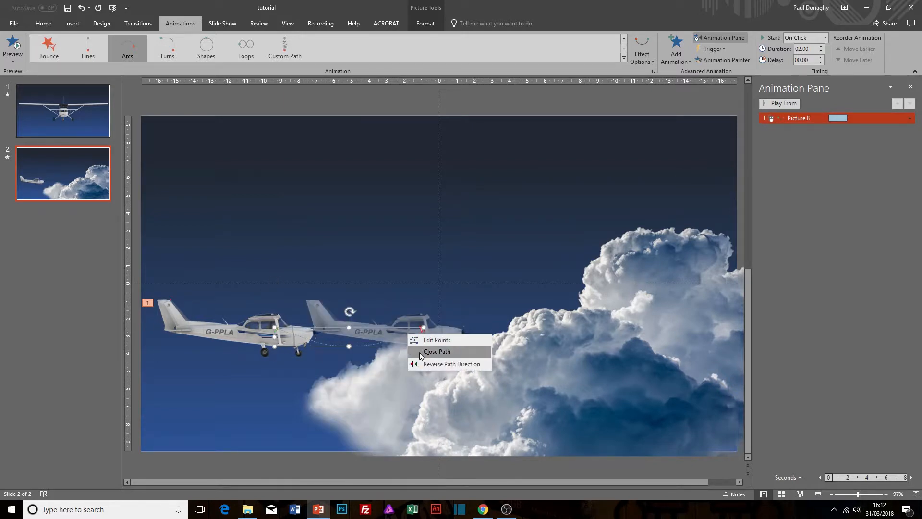
{"action": "left_click", "coordinate": [425, 339]}
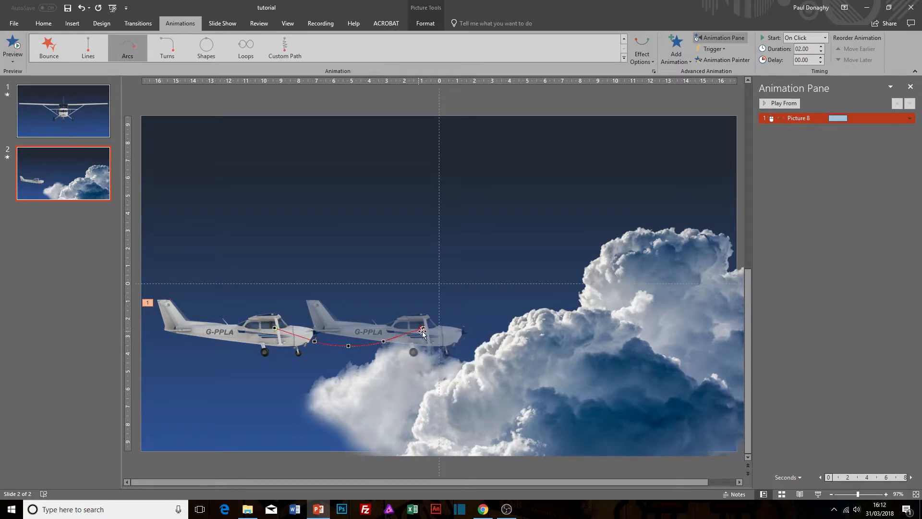
{"action": "left_click_drag", "start_coordinate": [422, 327], "coordinate": [682, 163]}
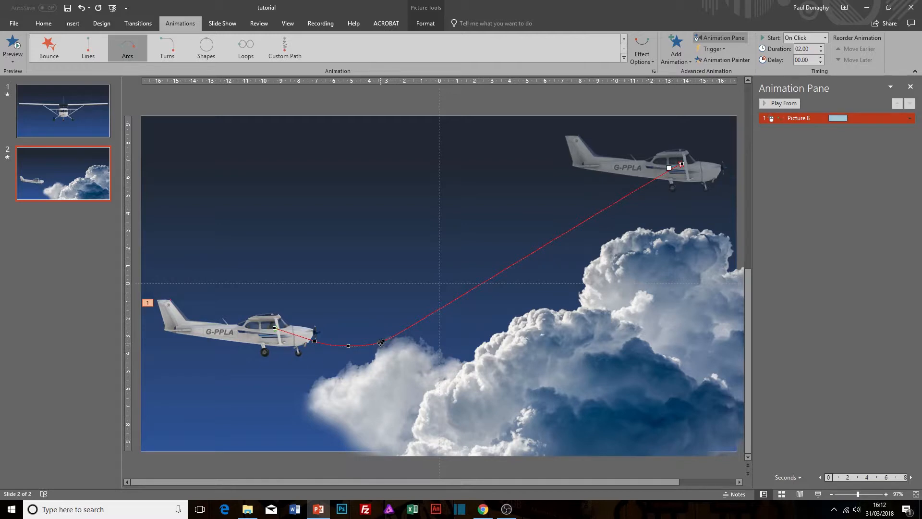
Move the path's intermediate points to shape a gentle climbing curve from the aircraft to the end point.
{"action": "left_click_drag", "start_coordinate": [384, 341], "coordinate": [469, 295]}
{"action": "left_click_drag", "start_coordinate": [346, 347], "coordinate": [369, 339]}
{"action": "right_click", "coordinate": [314, 342]}
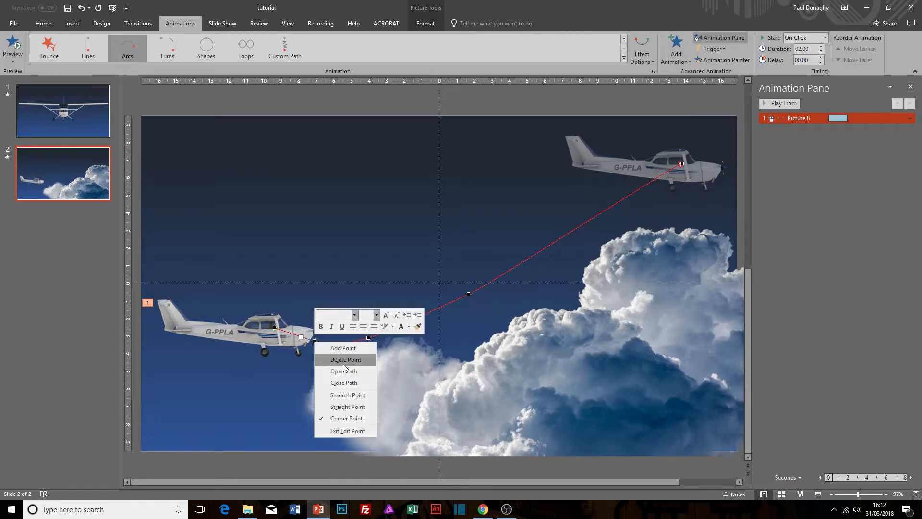
{"action": "left_click", "coordinate": [381, 299]}
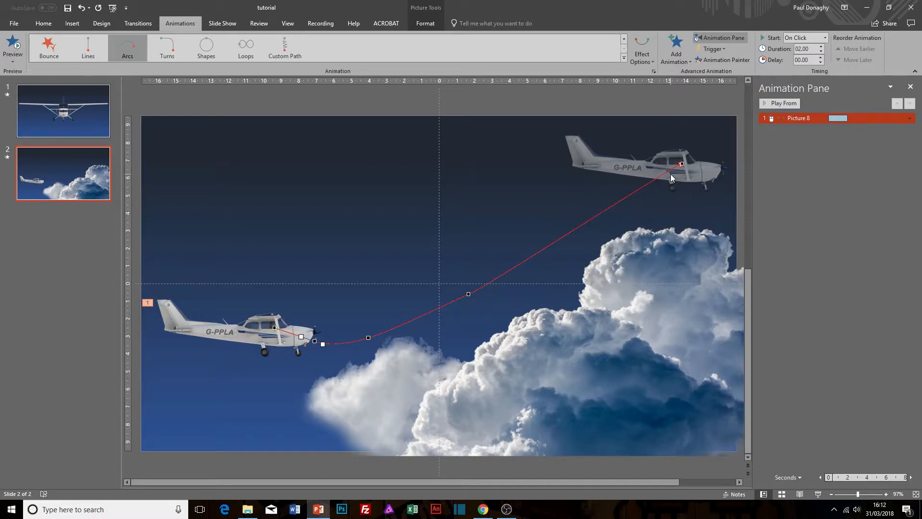
Set the duration of the aircraft's arc animation to 5 seconds (Very Slow).
{"action": "left_click", "coordinate": [909, 118]}
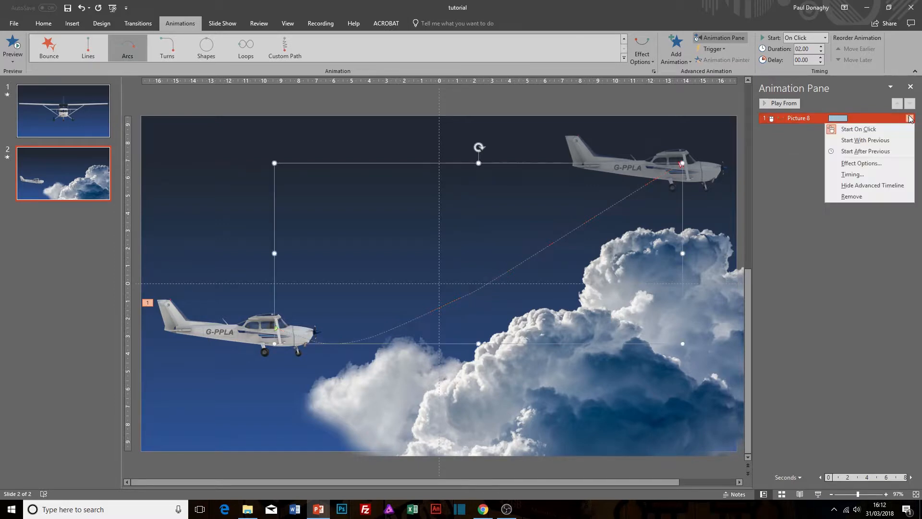
{"action": "left_click", "coordinate": [856, 164]}
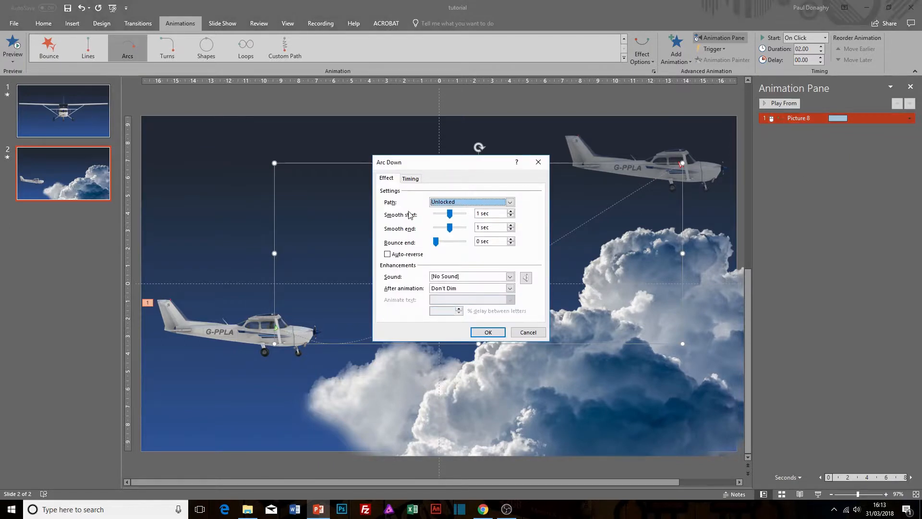
{"action": "left_click", "coordinate": [411, 179]}
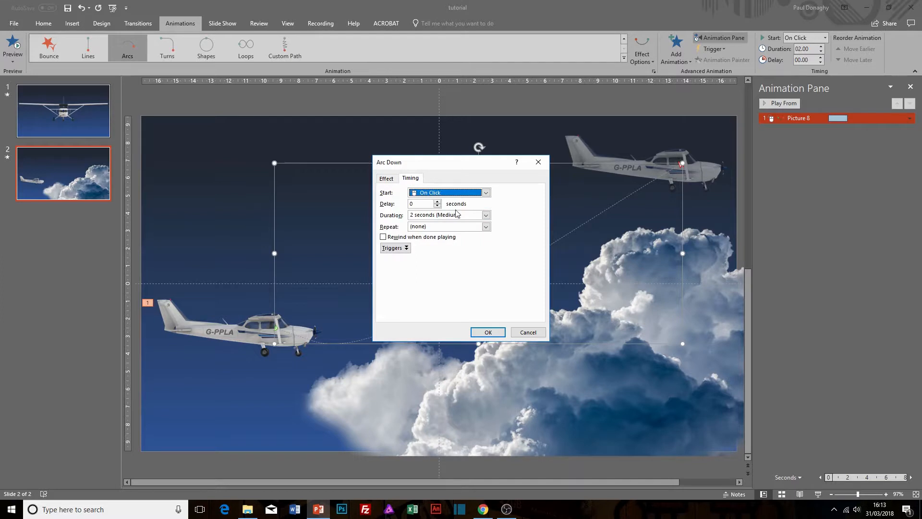
{"action": "left_click", "coordinate": [486, 215]}
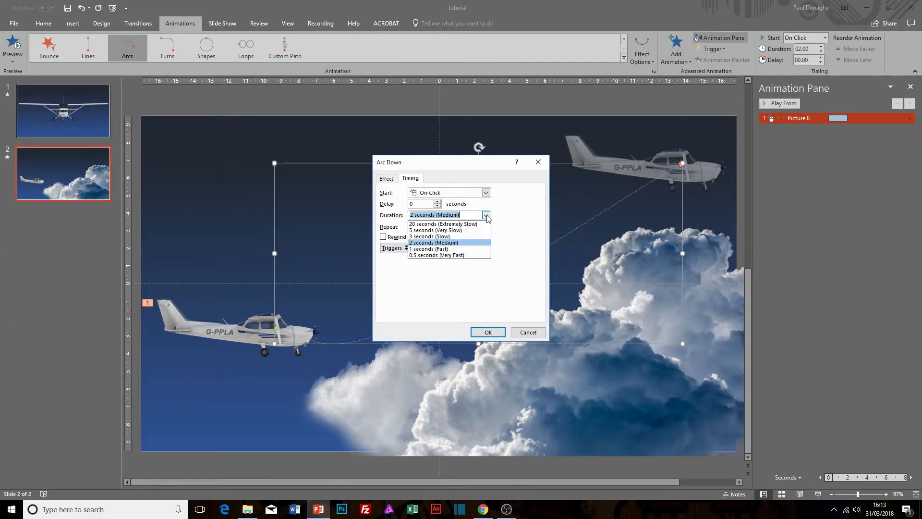
{"action": "left_click", "coordinate": [443, 231]}
{"action": "left_click", "coordinate": [482, 332]}
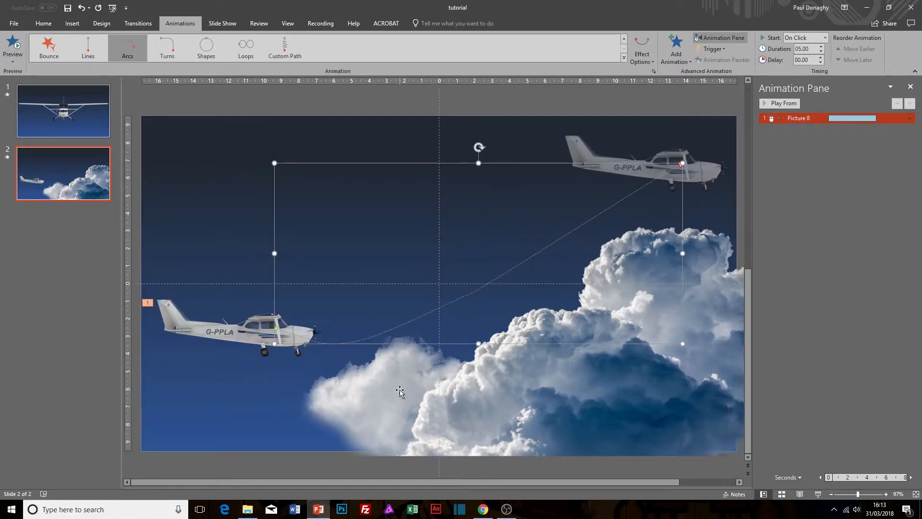
Play the aircraft's motion path in a slide show from the current slide and return to editing.
{"action": "key", "text": "shift+F5"}
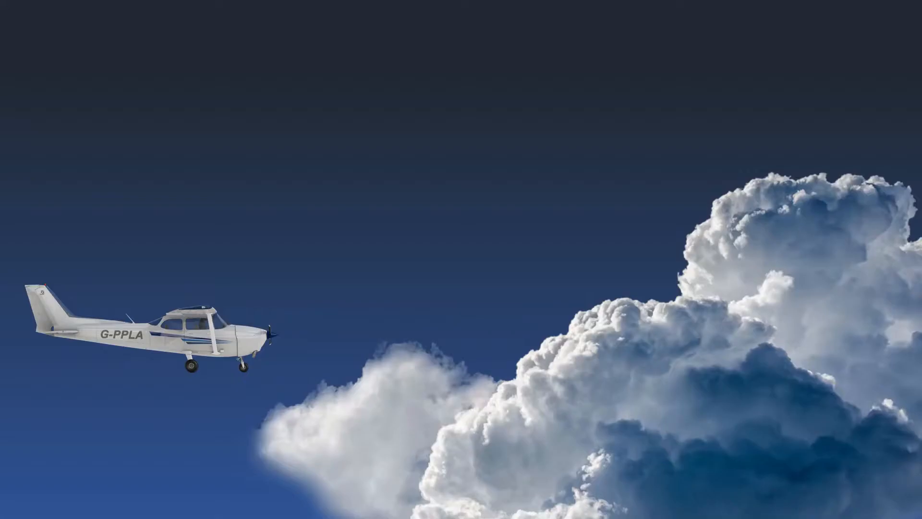
{"action": "left_click", "coordinate": [297, 356]}
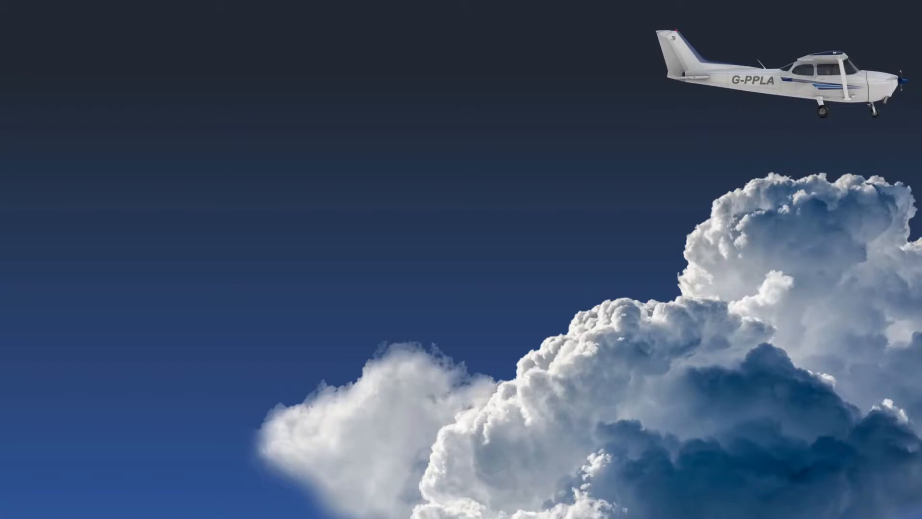
{"action": "key", "text": "Escape"}
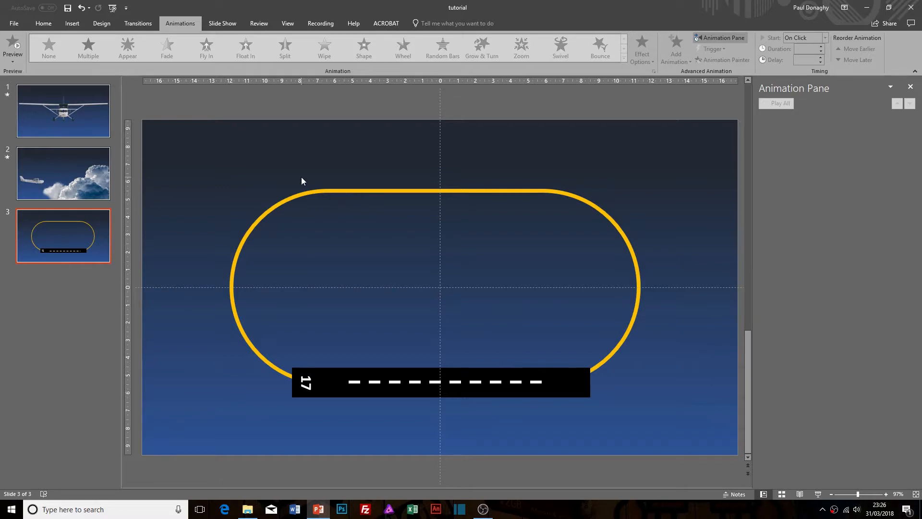
Examine the separate shapes on slide 3: the yellow rounded circuit, the black runway rectangle and its dashed centre line.
{"action": "left_click", "coordinate": [514, 192]}
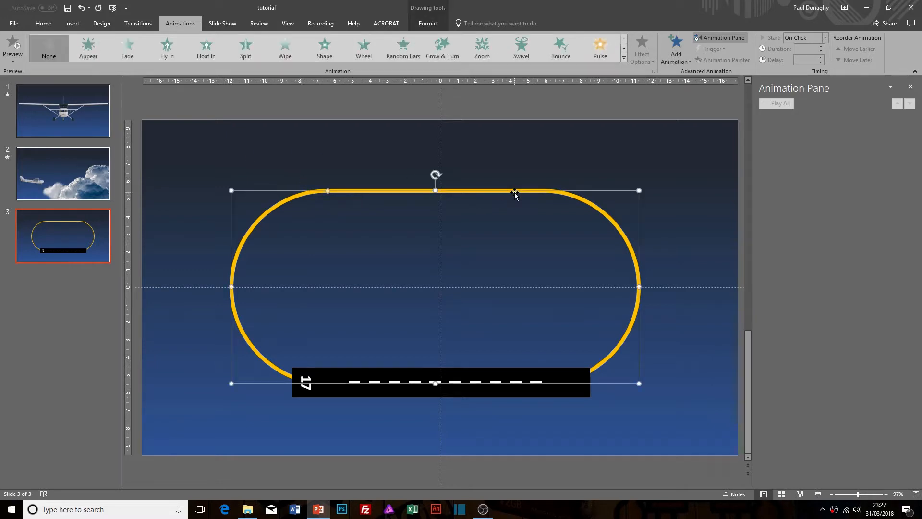
{"action": "left_click", "coordinate": [573, 393]}
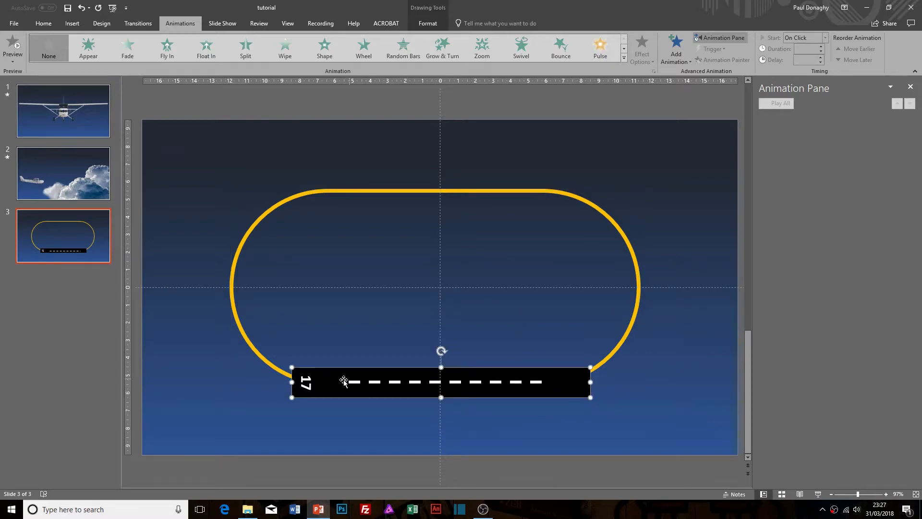
{"action": "left_click", "coordinate": [367, 382]}
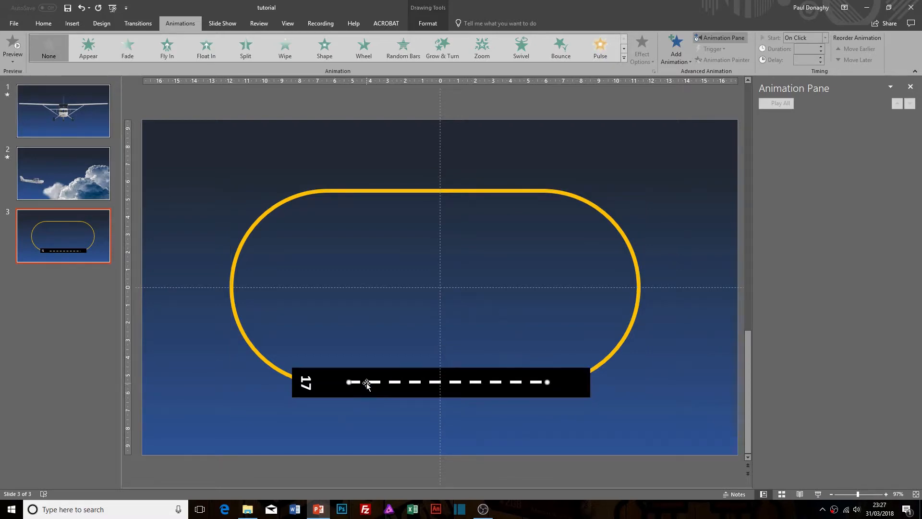
{"action": "left_click", "coordinate": [615, 359]}
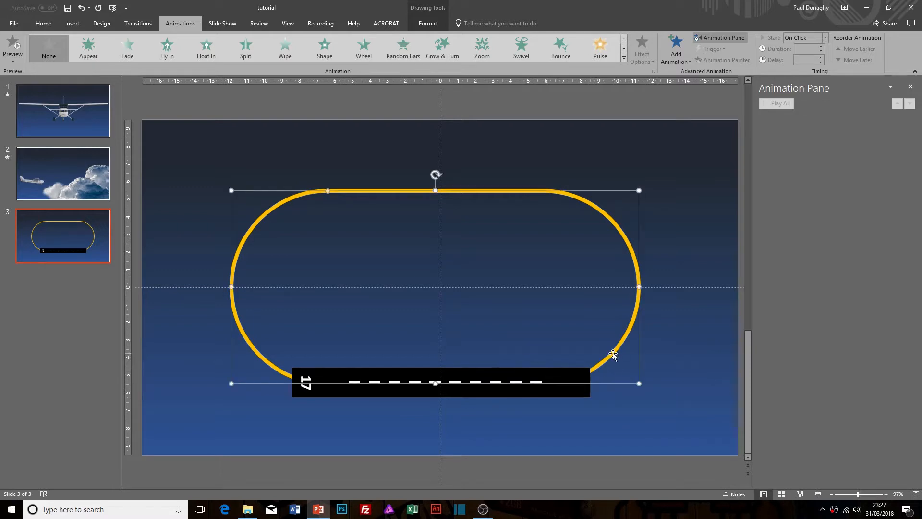
{"action": "left_click", "coordinate": [262, 158]}
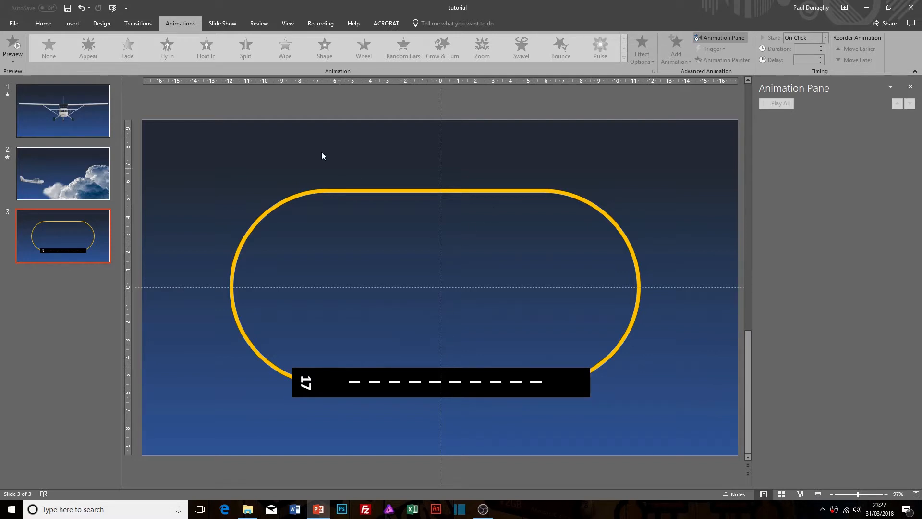
Insert the top_small aircraft picture on slide 3.
{"action": "left_click", "coordinate": [70, 24]}
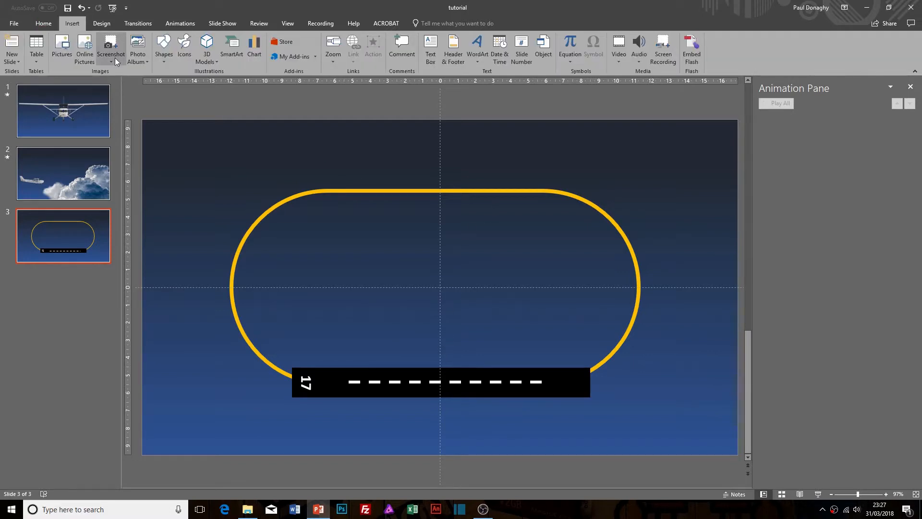
{"action": "left_click", "coordinate": [62, 48]}
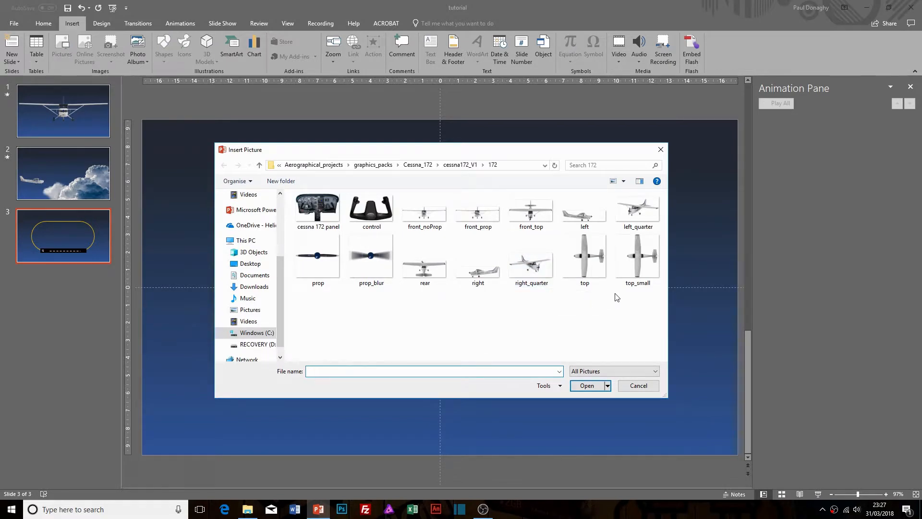
{"action": "left_click", "coordinate": [640, 266]}
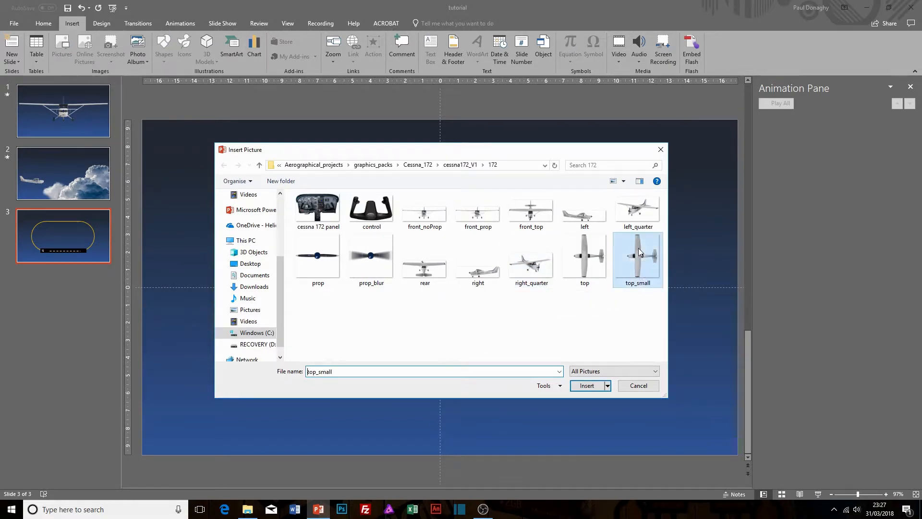
{"action": "left_click", "coordinate": [597, 387]}
Shrink the top-view aircraft to about 4.74 by 4.78 cm and centre it on the right end of the circuit's upper straight.
{"action": "left_click_drag", "start_coordinate": [440, 292], "coordinate": [548, 194]}
{"action": "left_click_drag", "start_coordinate": [639, 300], "coordinate": [558, 188]}
{"action": "left_click_drag", "start_coordinate": [508, 166], "coordinate": [549, 187]}
{"action": "left_click_drag", "start_coordinate": [599, 241], "coordinate": [578, 221]}
{"action": "left_click_drag", "start_coordinate": [543, 177], "coordinate": [560, 188]}
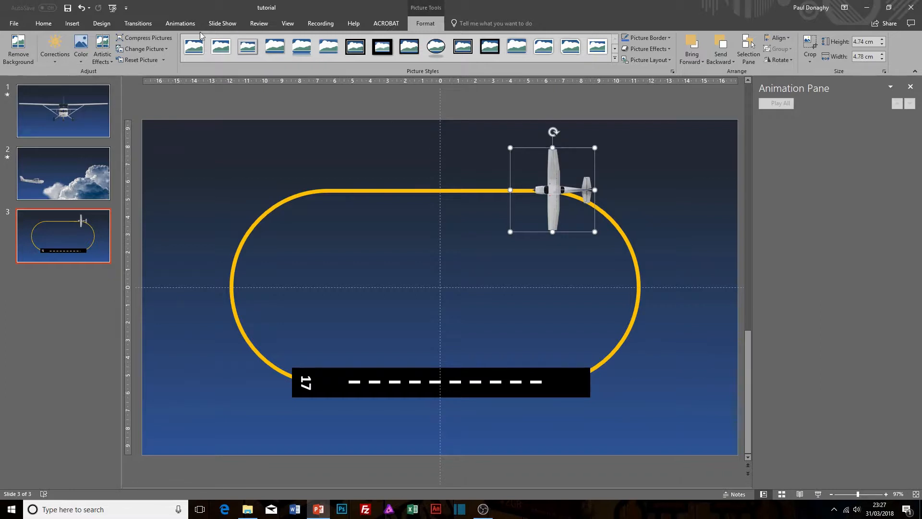
{"action": "left_click_drag", "start_coordinate": [557, 183], "coordinate": [551, 184]}
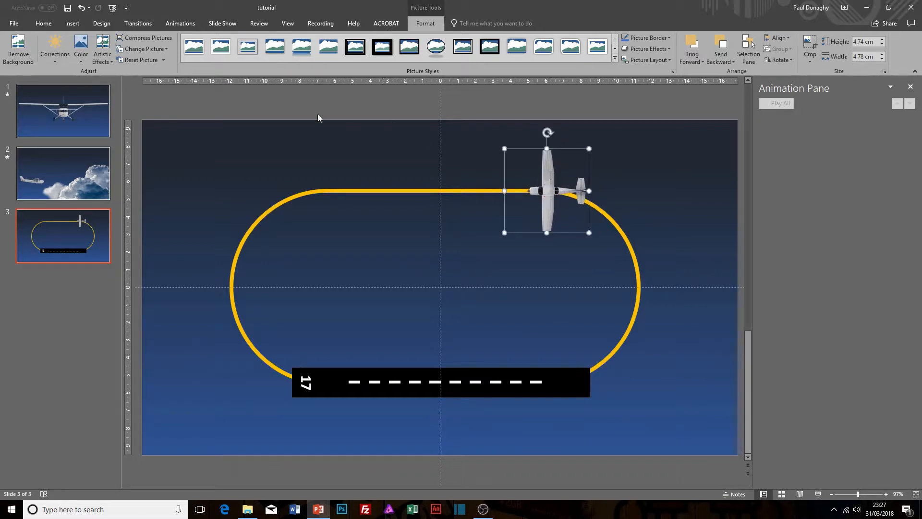
Add a Lines motion path to the aircraft, ending at the left end of the circuit's upper straight.
{"action": "left_click", "coordinate": [176, 24]}
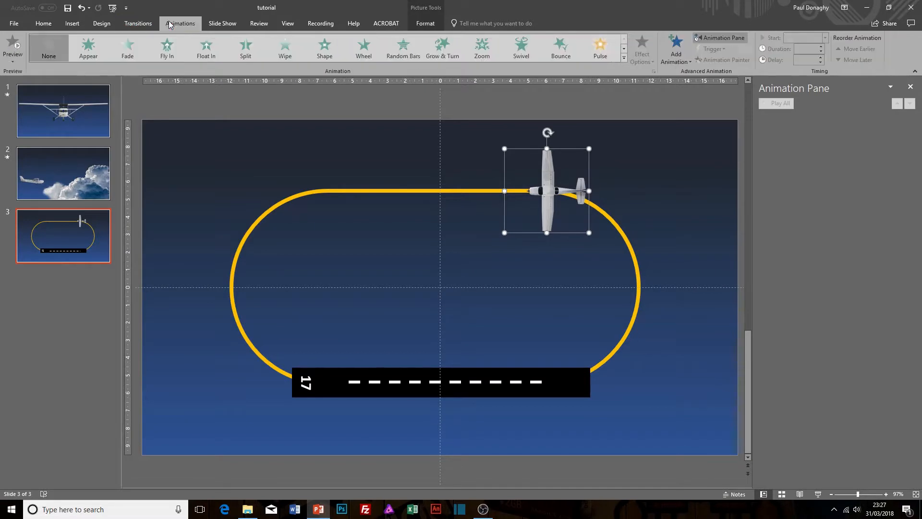
{"action": "left_click", "coordinate": [682, 57]}
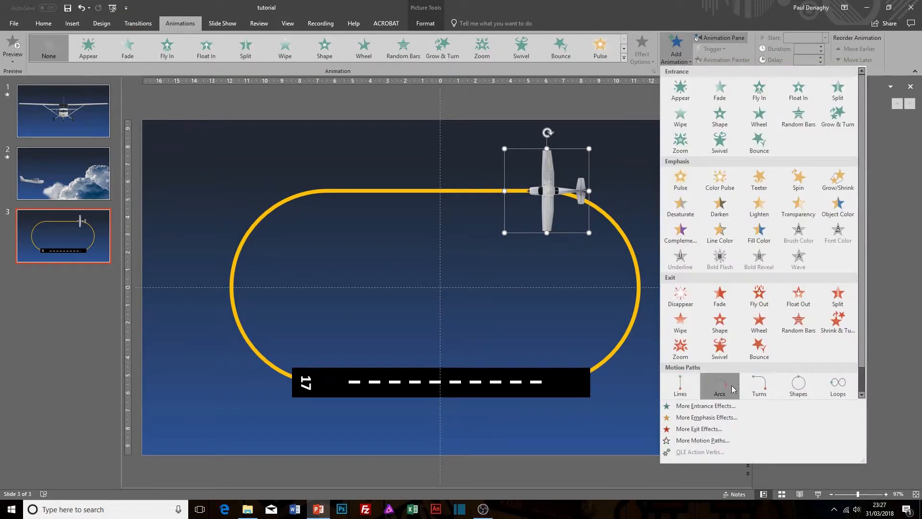
{"action": "left_click", "coordinate": [680, 384]}
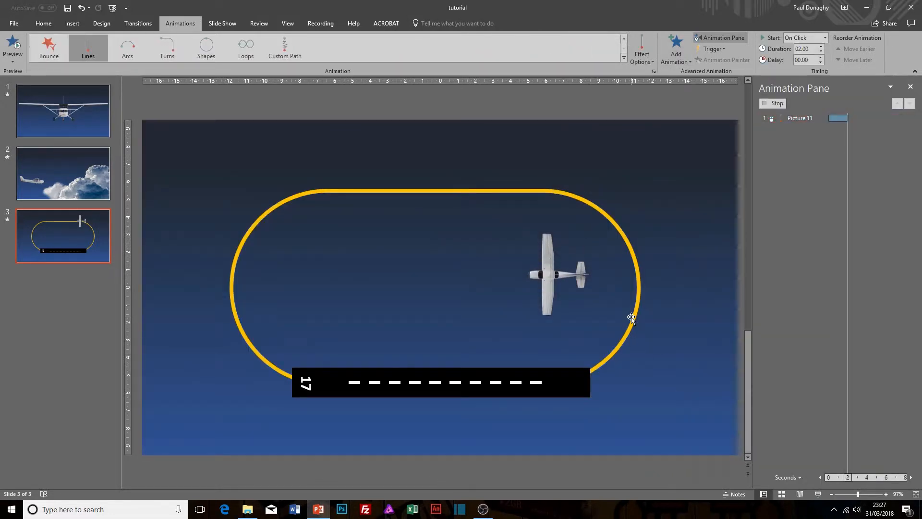
{"action": "left_click_drag", "start_coordinate": [547, 275], "coordinate": [321, 190]}
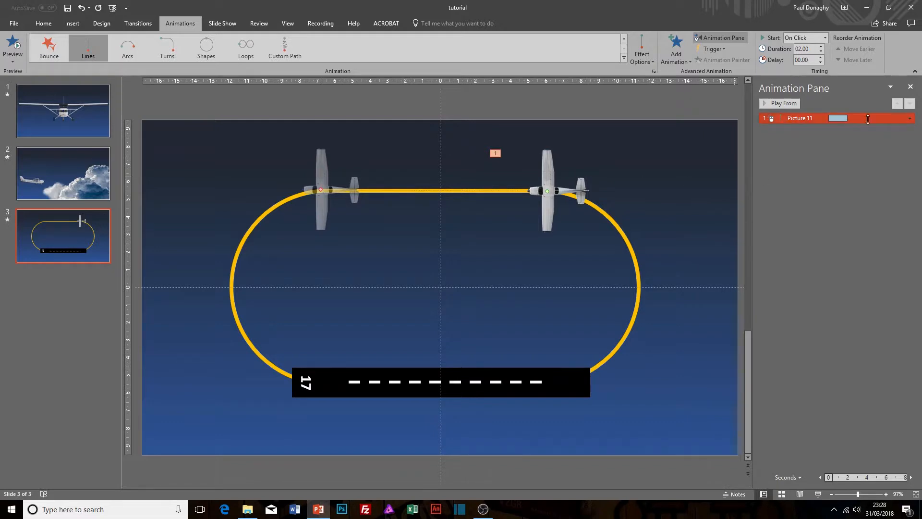
Set the duration of the aircraft's first line animation to 5 seconds (Very Slow).
{"action": "left_click", "coordinate": [910, 118]}
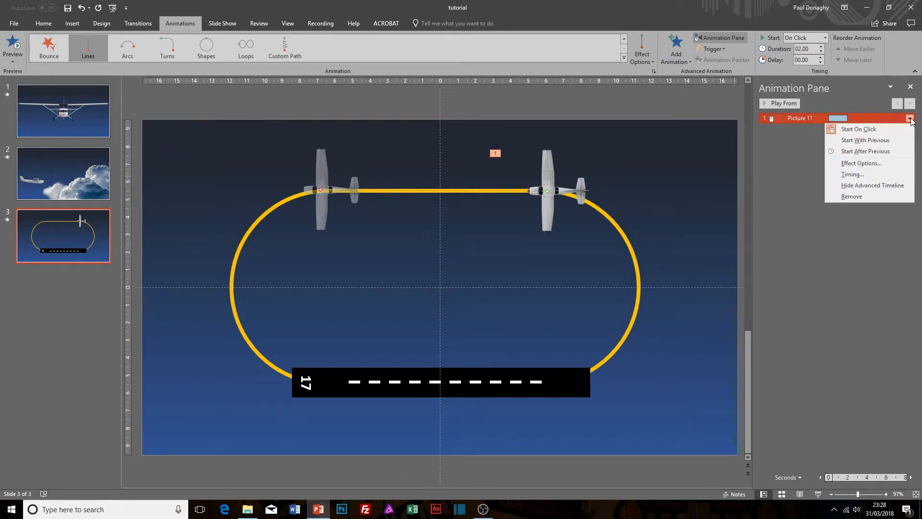
{"action": "left_click", "coordinate": [864, 163]}
{"action": "left_click", "coordinate": [701, 186]}
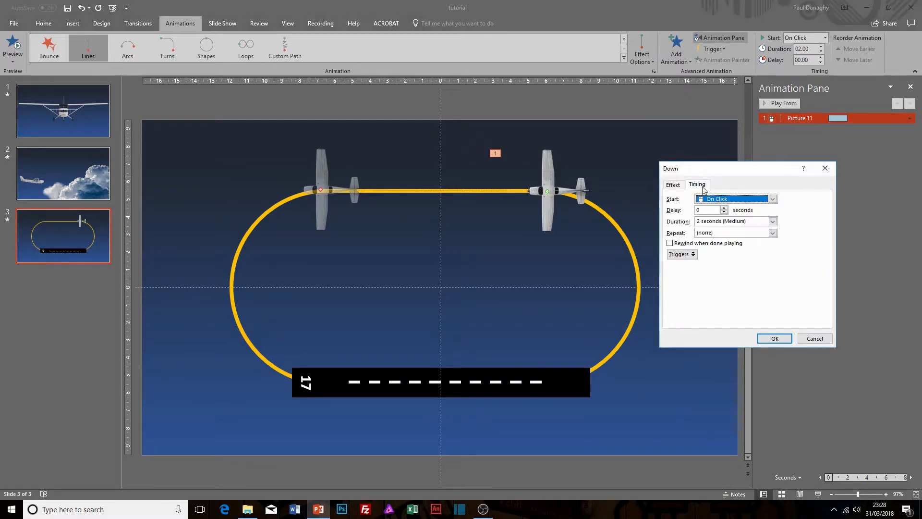
{"action": "left_click", "coordinate": [772, 222]}
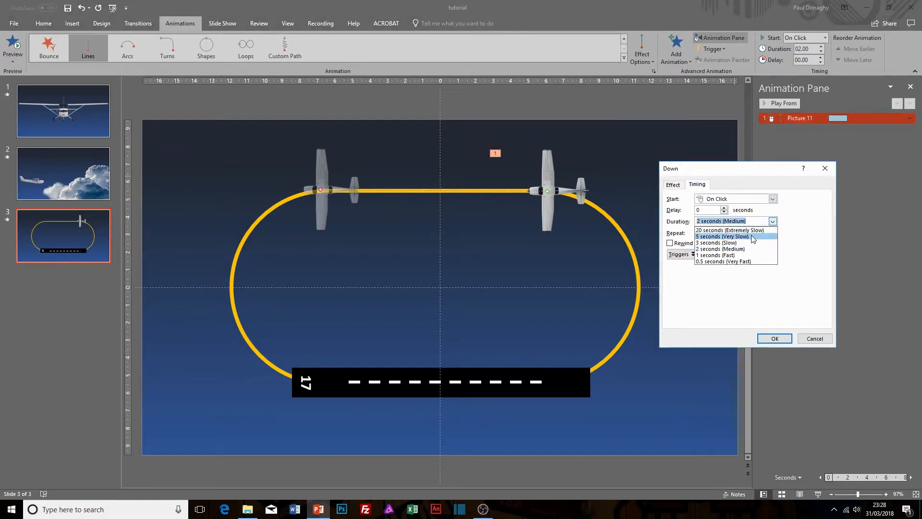
{"action": "left_click", "coordinate": [752, 234]}
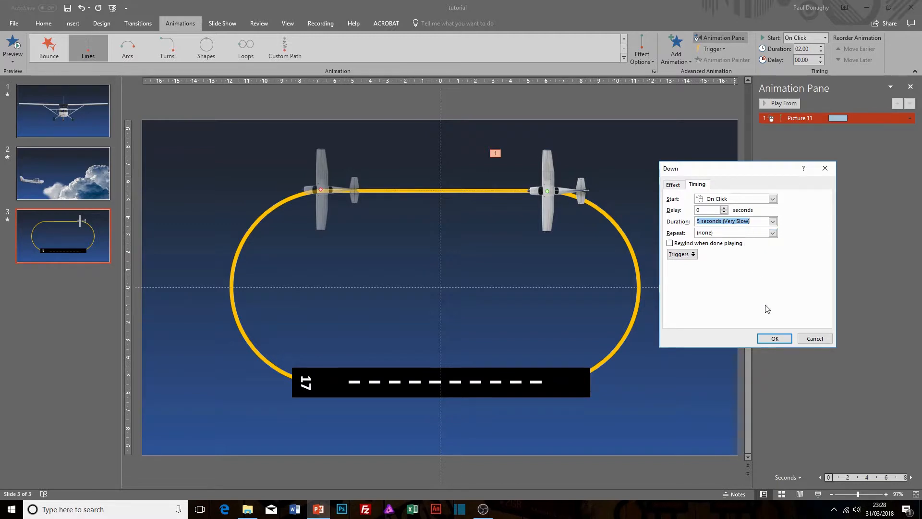
{"action": "left_click", "coordinate": [774, 338]}
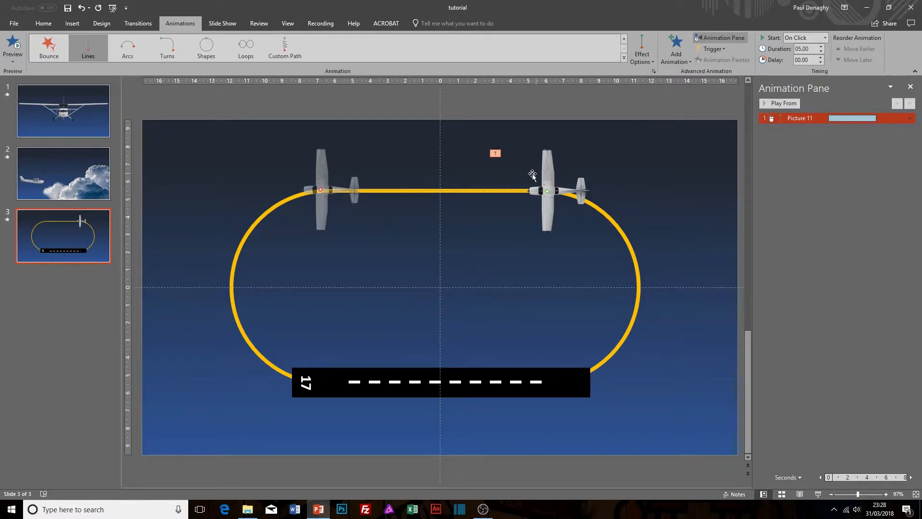
Add an Arcs motion path to the aircraft, starting where the line path ends, and rotate it to run down towards the runway.
{"action": "left_click", "coordinate": [548, 167]}
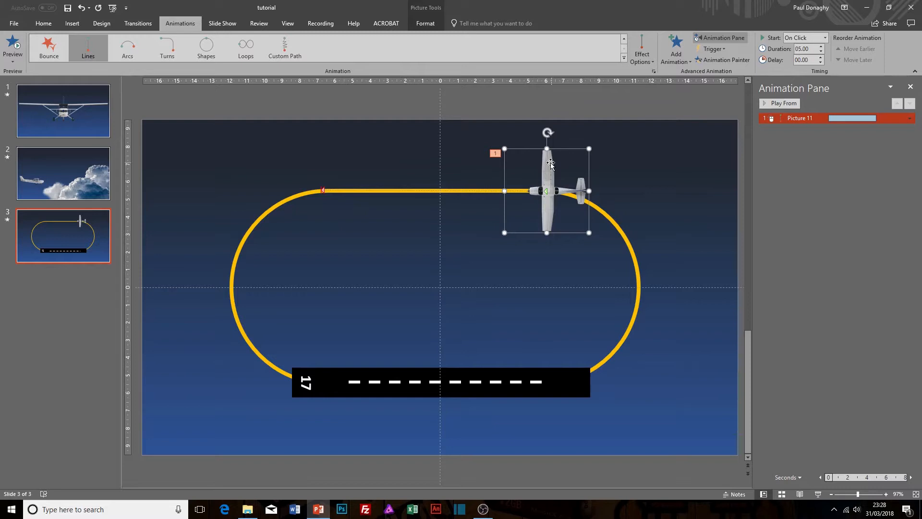
{"action": "left_click", "coordinate": [677, 55]}
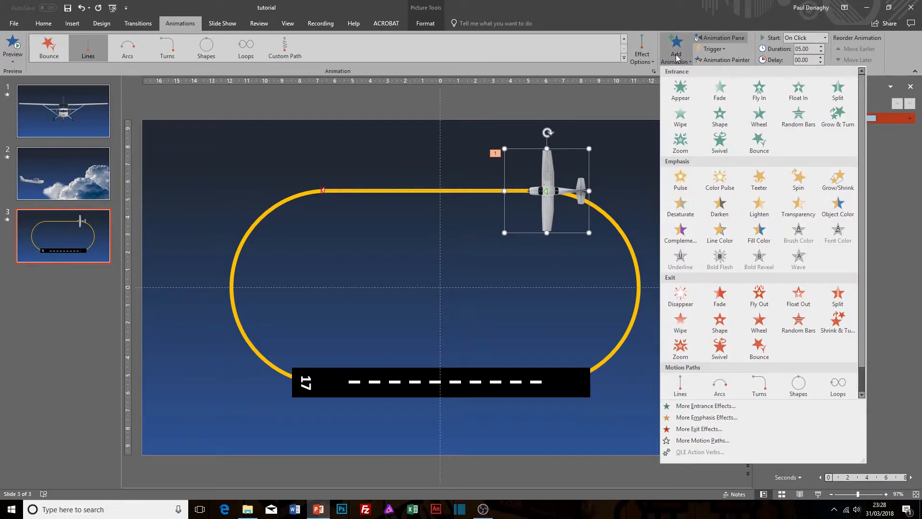
{"action": "left_click", "coordinate": [717, 385]}
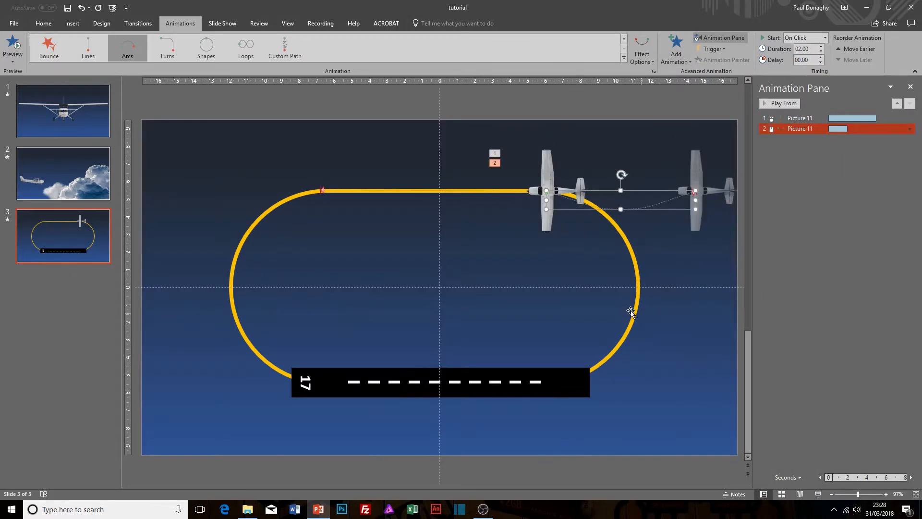
{"action": "left_click_drag", "start_coordinate": [659, 207], "coordinate": [317, 191]}
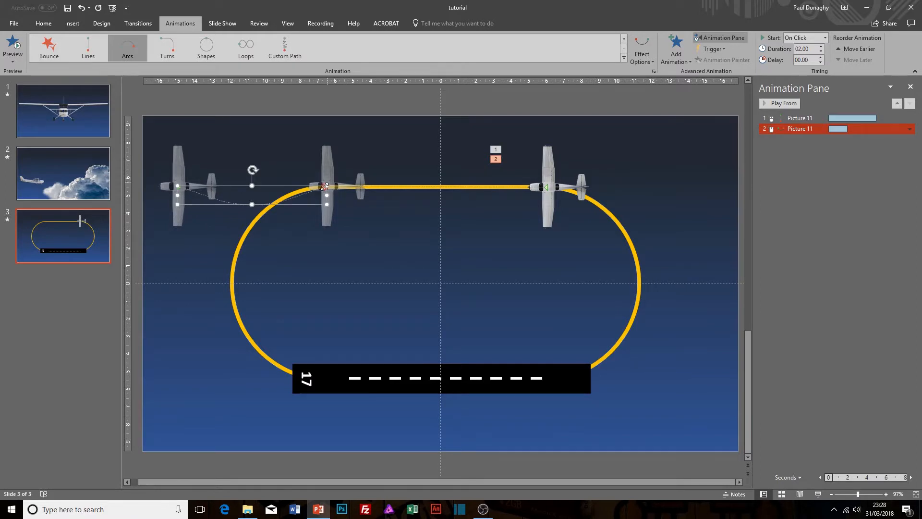
{"action": "left_click_drag", "start_coordinate": [307, 191], "coordinate": [455, 187]}
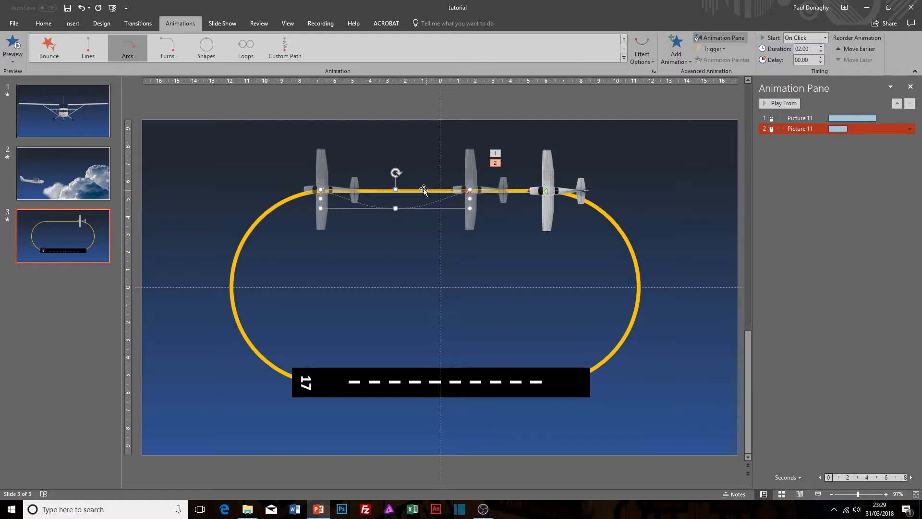
{"action": "left_click_drag", "start_coordinate": [395, 172], "coordinate": [304, 262]}
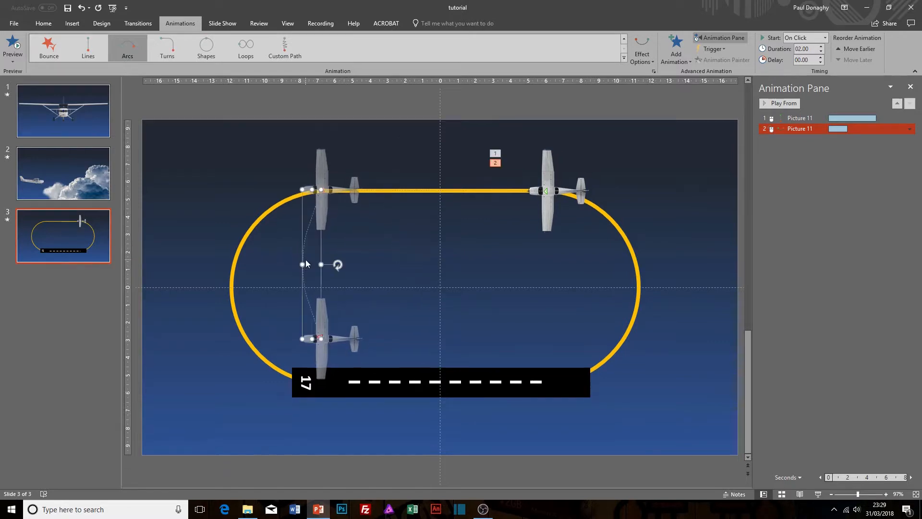
Edit the arc path's points so it follows the circuit's left curve and ends on the runway's number 17.
{"action": "right_click", "coordinate": [303, 283]}
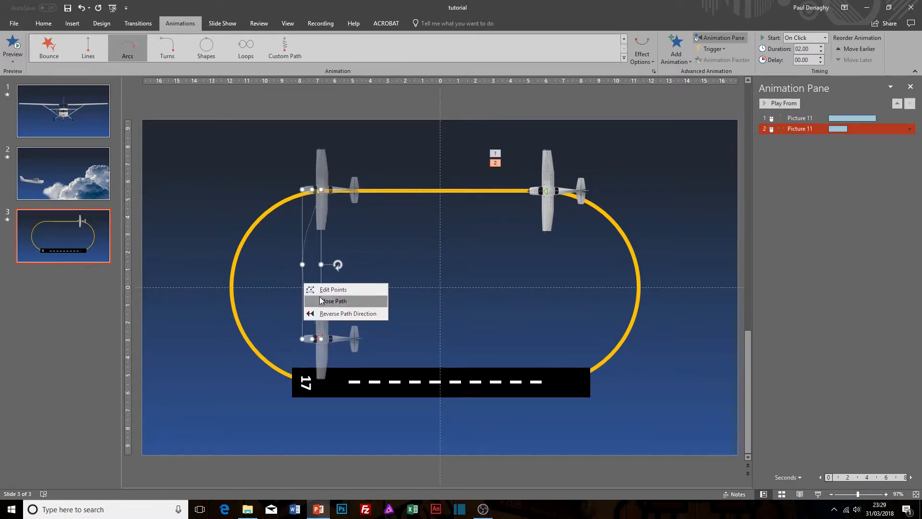
{"action": "left_click", "coordinate": [321, 295]}
{"action": "left_click_drag", "start_coordinate": [321, 339], "coordinate": [308, 379]}
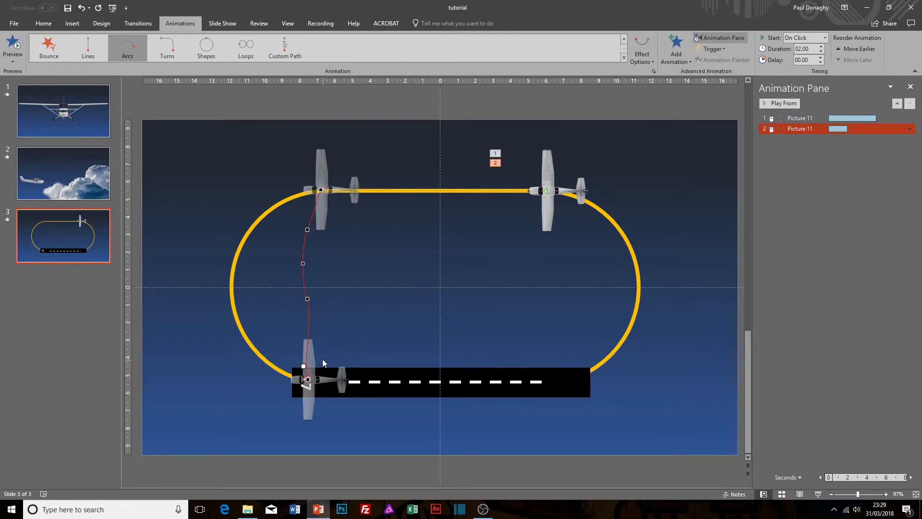
{"action": "left_click_drag", "start_coordinate": [308, 298], "coordinate": [241, 329]}
{"action": "left_click_drag", "start_coordinate": [305, 367], "coordinate": [268, 369]}
{"action": "left_click_drag", "start_coordinate": [303, 263], "coordinate": [234, 268]}
{"action": "left_click_drag", "start_coordinate": [307, 230], "coordinate": [248, 225]}
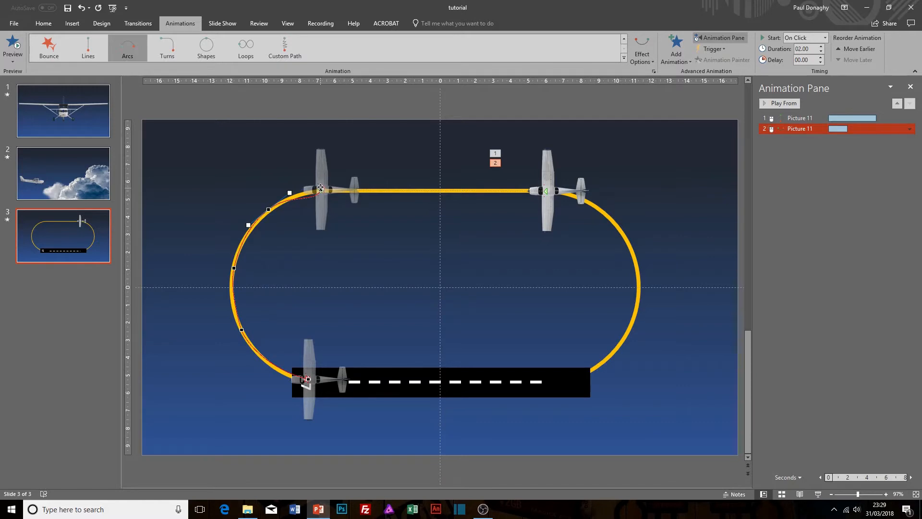
{"action": "left_click_drag", "start_coordinate": [311, 205], "coordinate": [295, 198]}
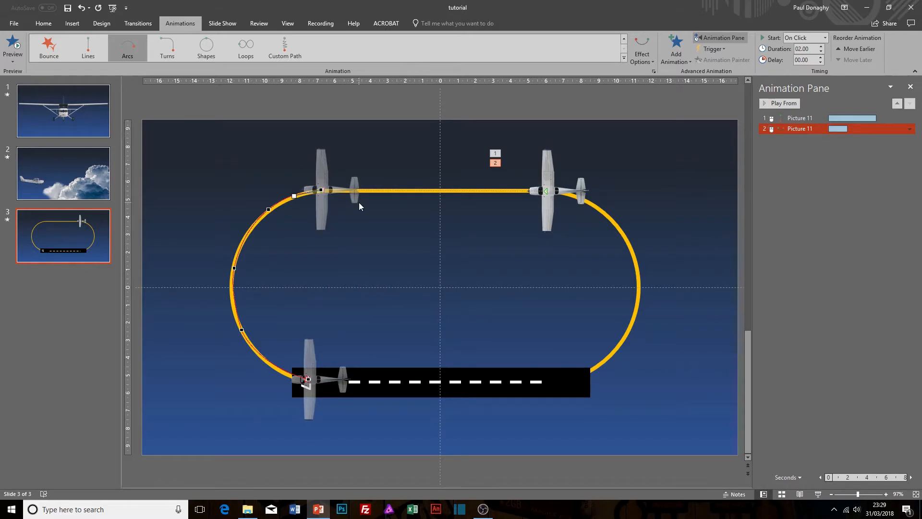
Set the duration of the aircraft's arc animation around the left curve to 5 seconds (Very Slow).
{"action": "left_click", "coordinate": [910, 130]}
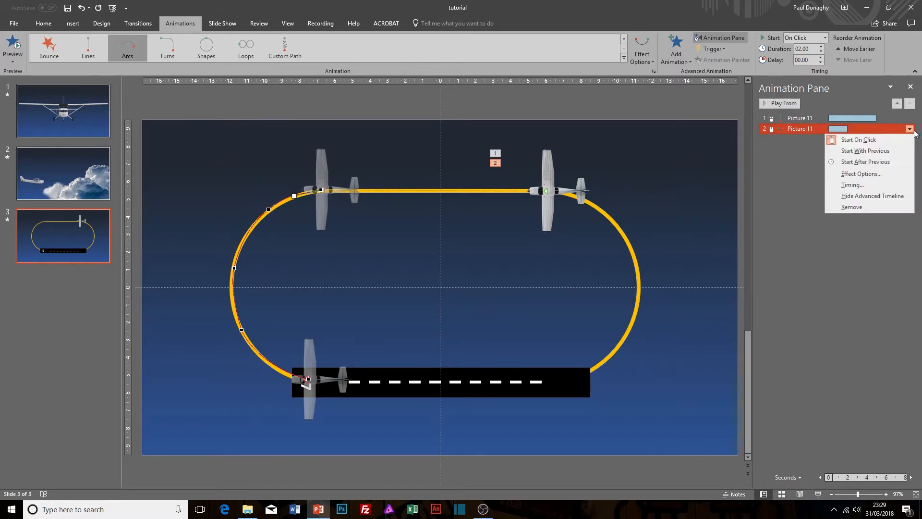
{"action": "left_click", "coordinate": [862, 175]}
{"action": "left_click", "coordinate": [697, 184]}
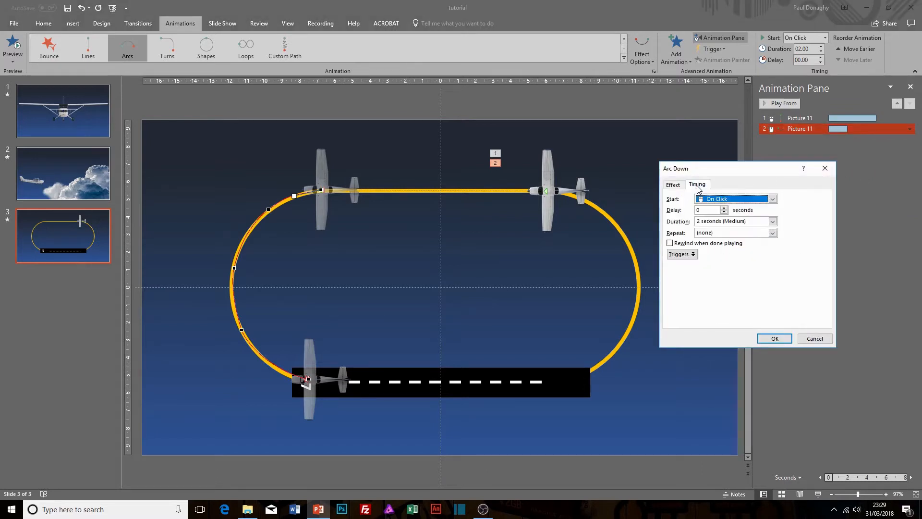
{"action": "left_click", "coordinate": [772, 221]}
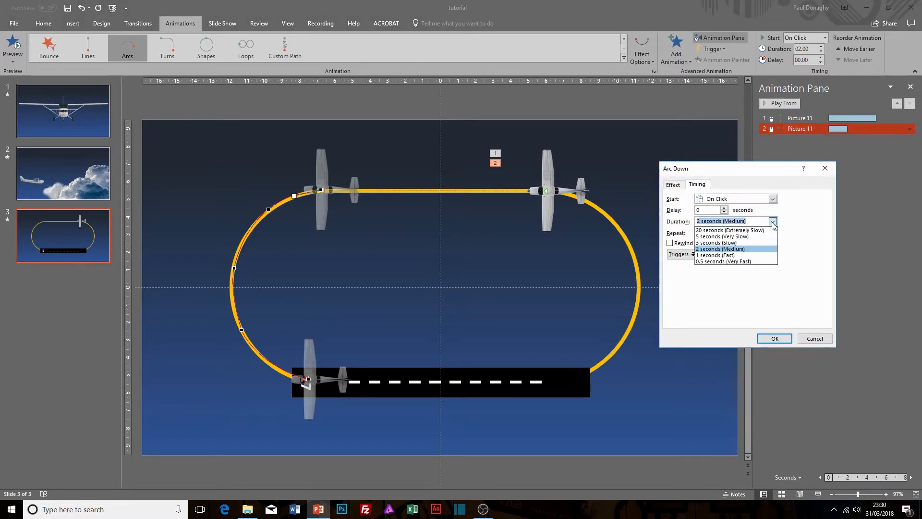
{"action": "left_click", "coordinate": [745, 236]}
{"action": "left_click", "coordinate": [772, 339]}
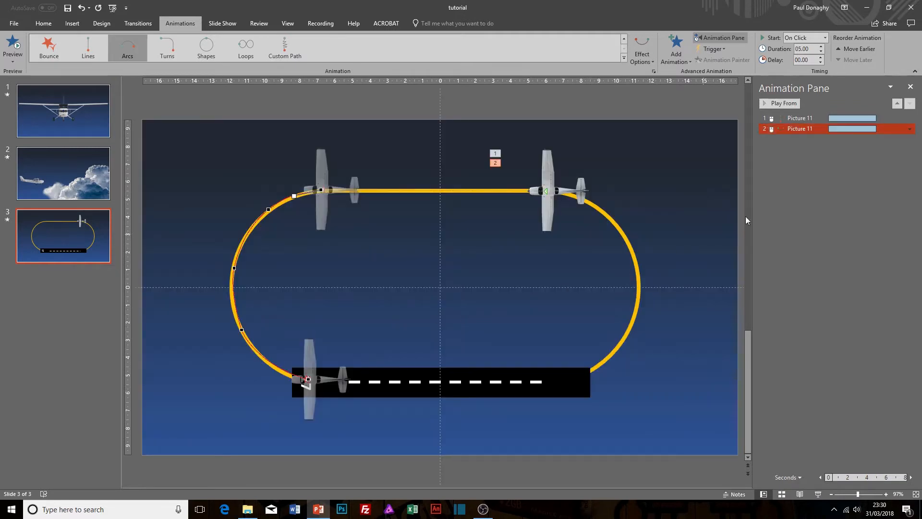
Add another Lines motion path to the aircraft, running along the runway from the arc's end point to the runway's right end.
{"action": "left_click", "coordinate": [554, 207]}
{"action": "left_click", "coordinate": [674, 55]}
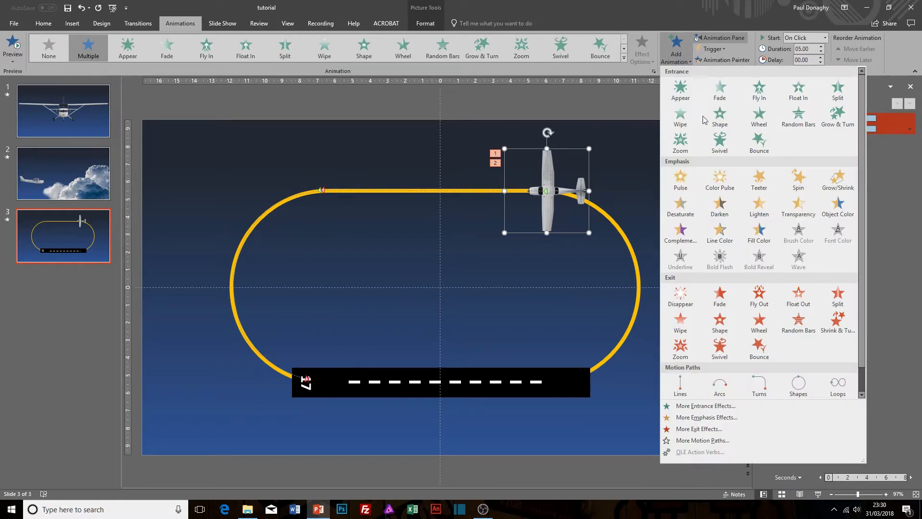
{"action": "left_click", "coordinate": [684, 385]}
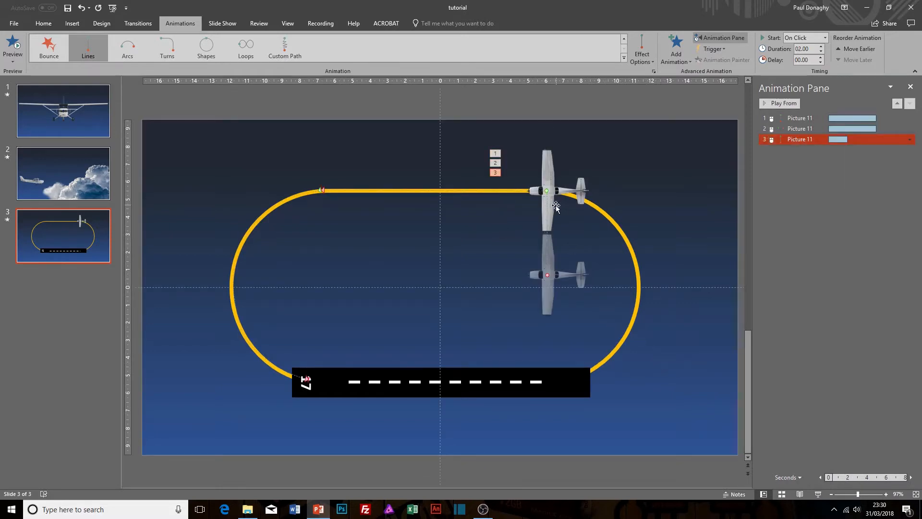
{"action": "left_click_drag", "start_coordinate": [547, 190], "coordinate": [309, 379]}
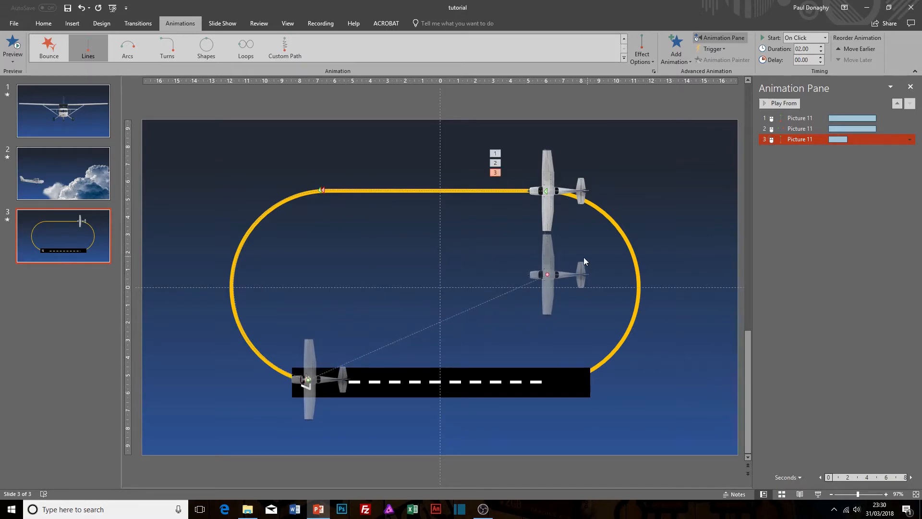
{"action": "left_click_drag", "start_coordinate": [547, 274], "coordinate": [557, 382]}
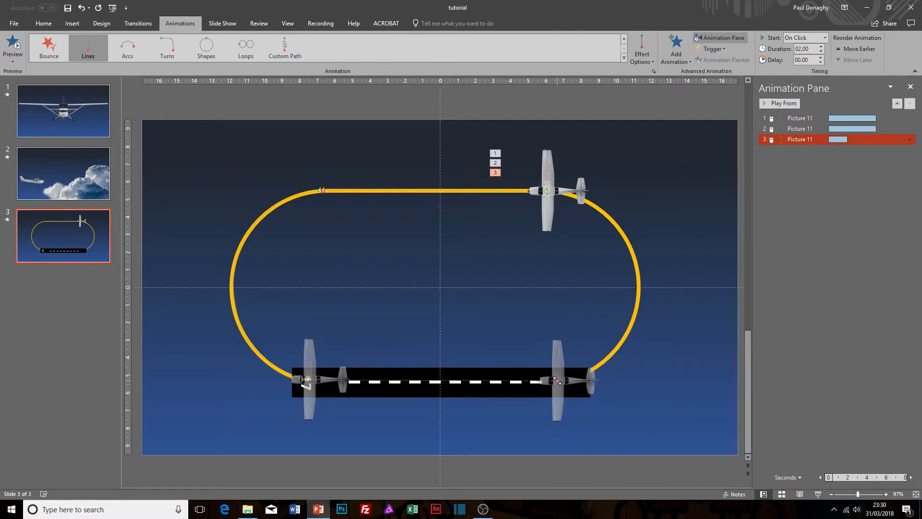
Set the duration of the aircraft's runway line animation to 5 seconds (Very Slow).
{"action": "left_click", "coordinate": [910, 140]}
{"action": "left_click", "coordinate": [862, 189]}
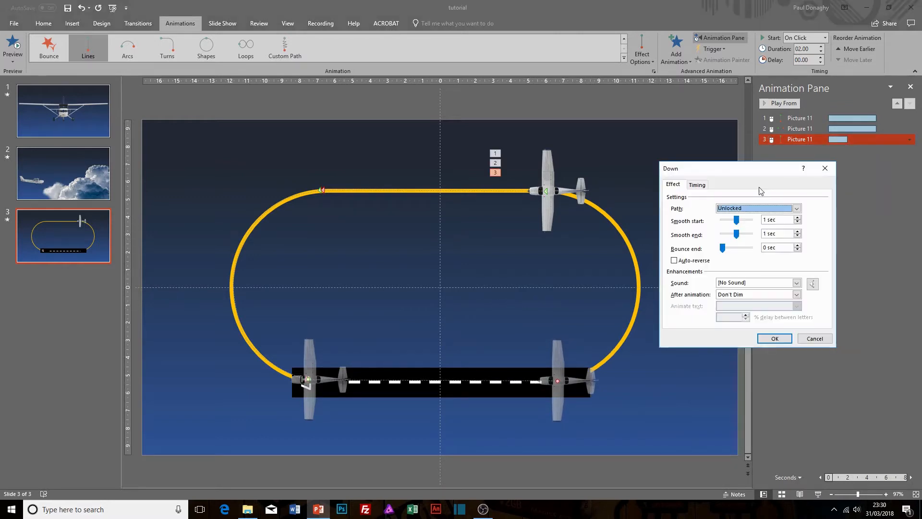
{"action": "left_click", "coordinate": [706, 187]}
{"action": "left_click", "coordinate": [772, 221]}
{"action": "left_click", "coordinate": [741, 236]}
{"action": "left_click", "coordinate": [773, 338]}
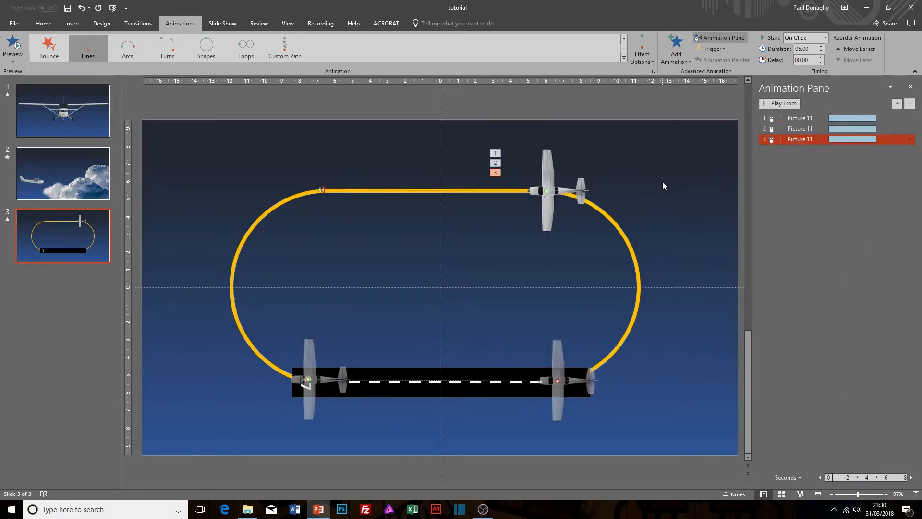
Play slide 3's three aircraft motion paths in a slide show from the current slide.
{"action": "key", "text": "shift+F5"}
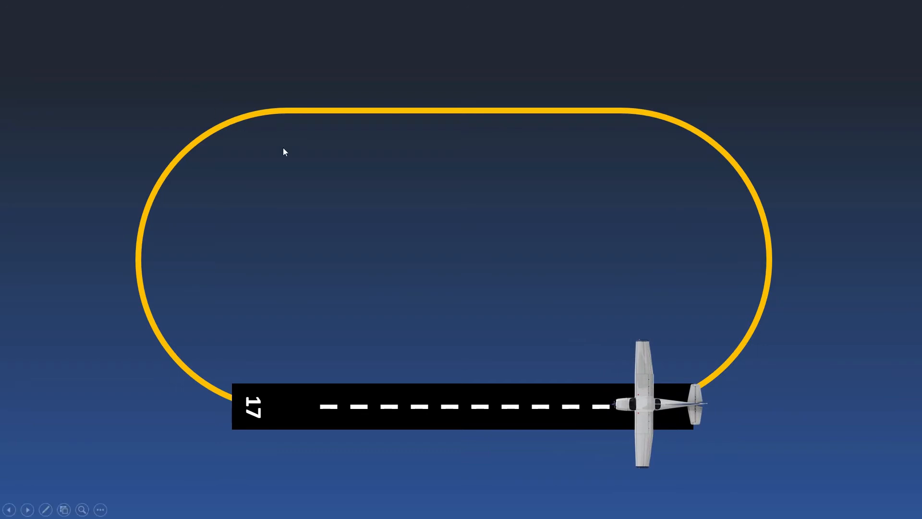
Leave the slide show and add a Spin emphasis animation to the aircraft picture on slide 3.
{"action": "key", "text": "Escape"}
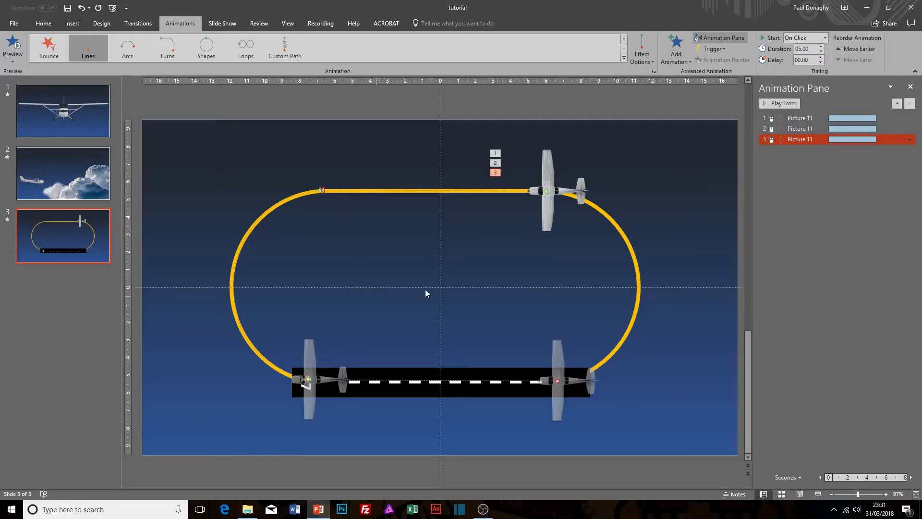
{"action": "left_click", "coordinate": [551, 166]}
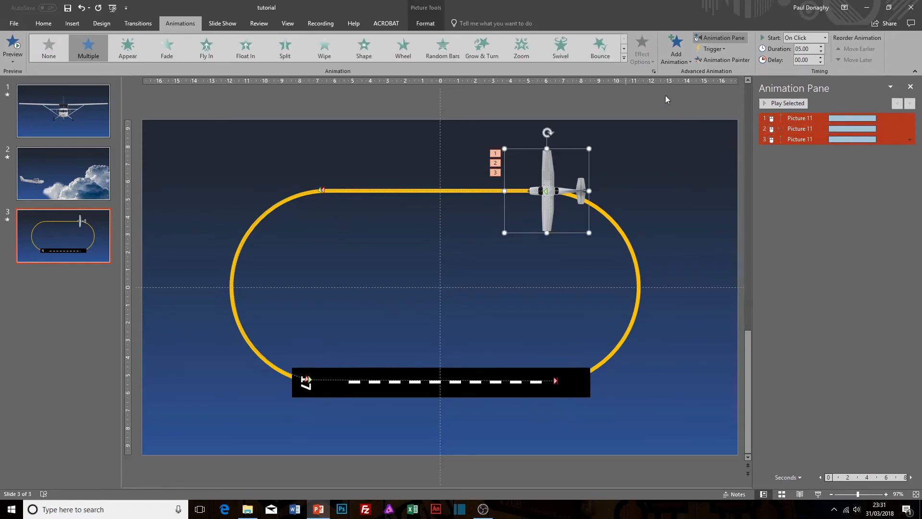
{"action": "left_click", "coordinate": [681, 52]}
{"action": "left_click", "coordinate": [797, 182]}
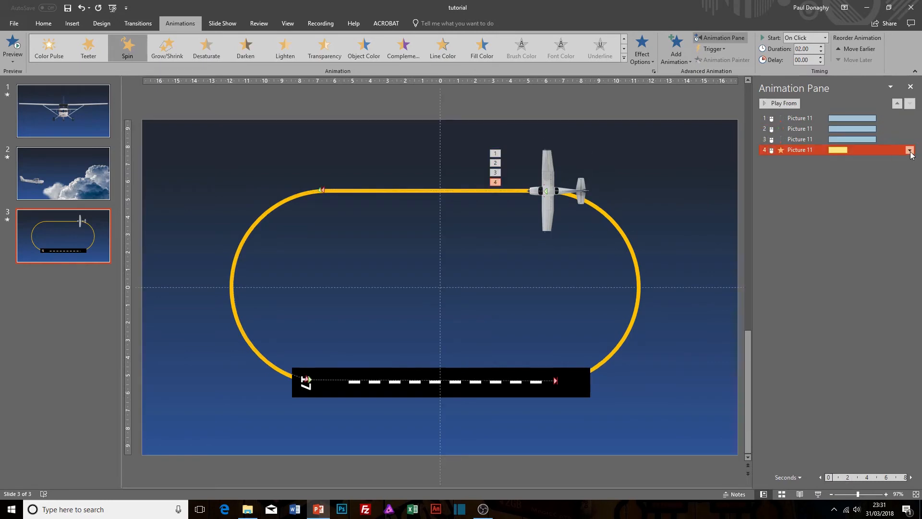
Set the aircraft's Spin effect to a half spin, 180° counterclockwise, with smooth start and smooth end of 0.94 sec each.
{"action": "left_click", "coordinate": [910, 150]}
{"action": "left_click", "coordinate": [869, 197]}
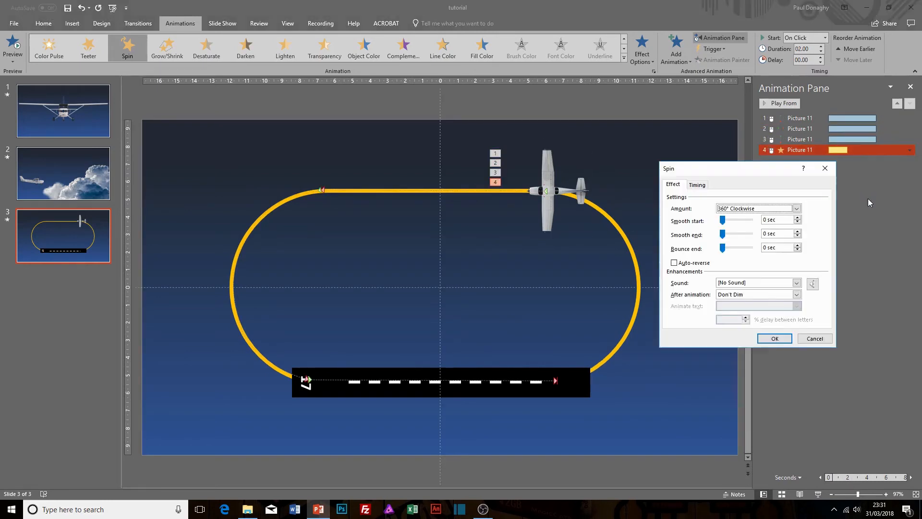
{"action": "left_click", "coordinate": [796, 208]}
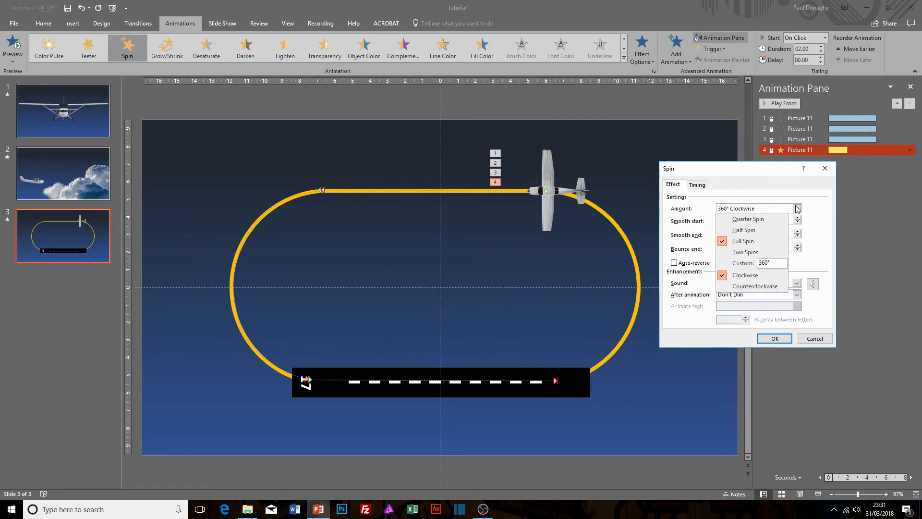
{"action": "left_click", "coordinate": [761, 230]}
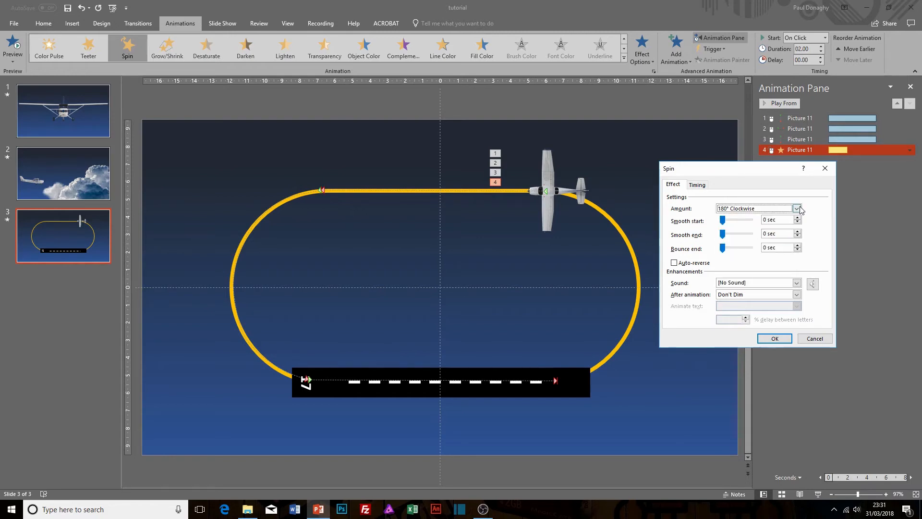
{"action": "left_click", "coordinate": [796, 208]}
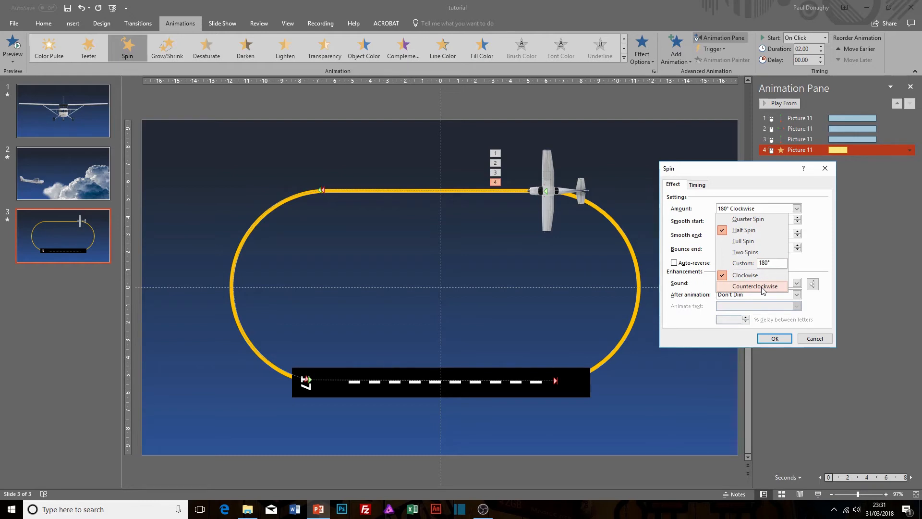
{"action": "left_click", "coordinate": [763, 287]}
{"action": "left_click_drag", "start_coordinate": [723, 221], "coordinate": [739, 238]}
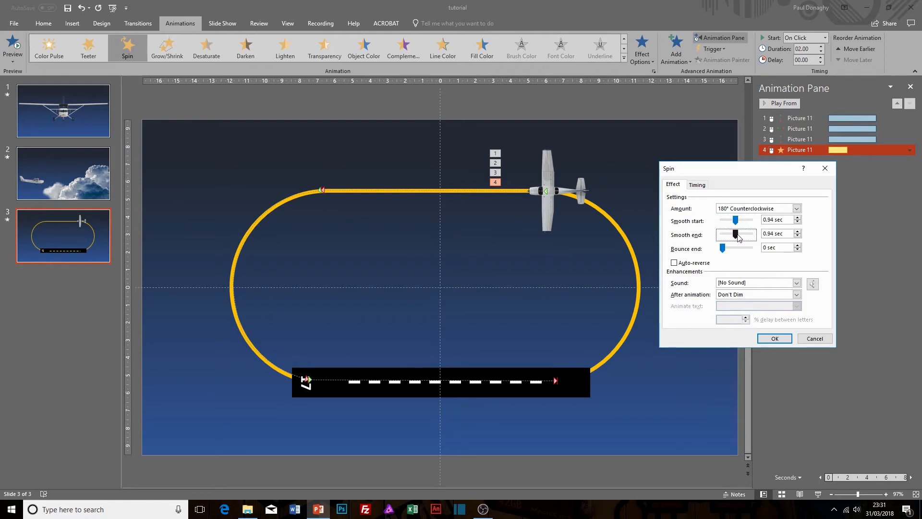
Set the duration of the aircraft's Spin animation to 5 seconds (Very Slow) and apply the effect settings.
{"action": "left_click", "coordinate": [698, 186]}
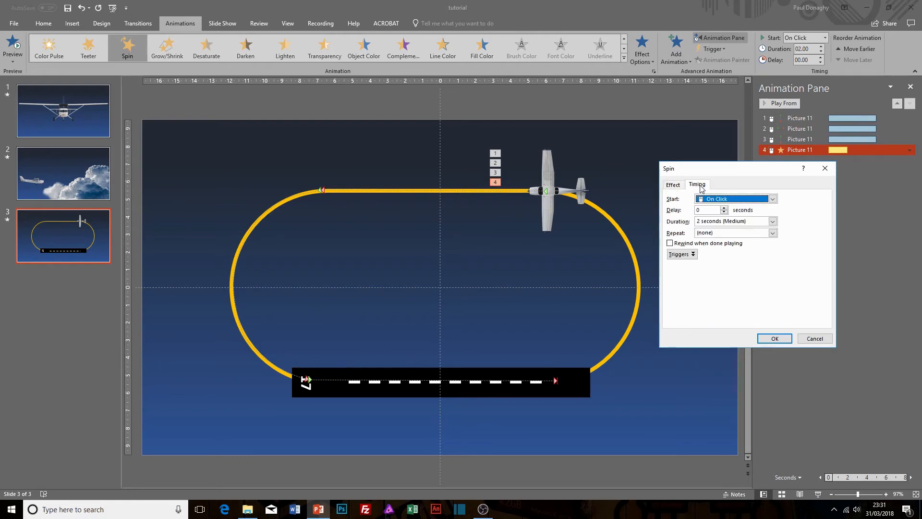
{"action": "left_click", "coordinate": [772, 221]}
{"action": "left_click", "coordinate": [730, 235]}
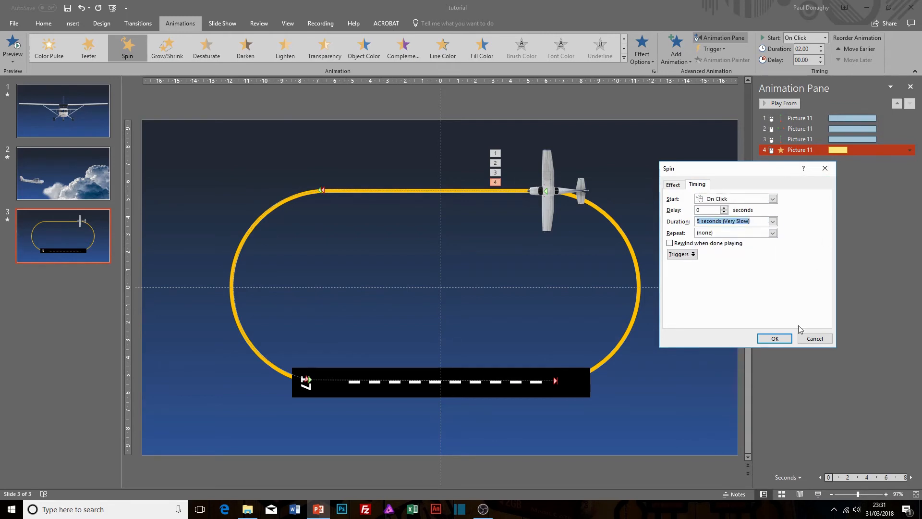
{"action": "left_click", "coordinate": [780, 335]}
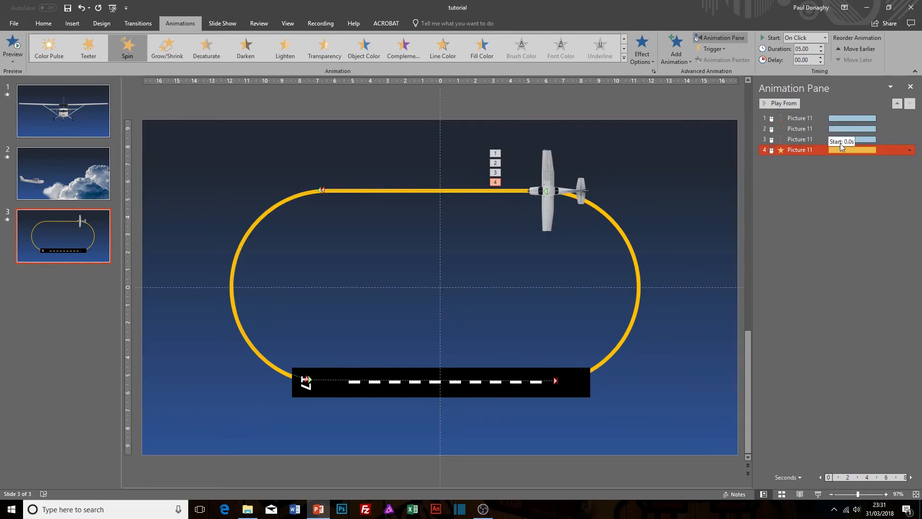
Move the Spin animation directly after the arc motion path and set it to start with previous.
{"action": "left_click", "coordinate": [813, 139]}
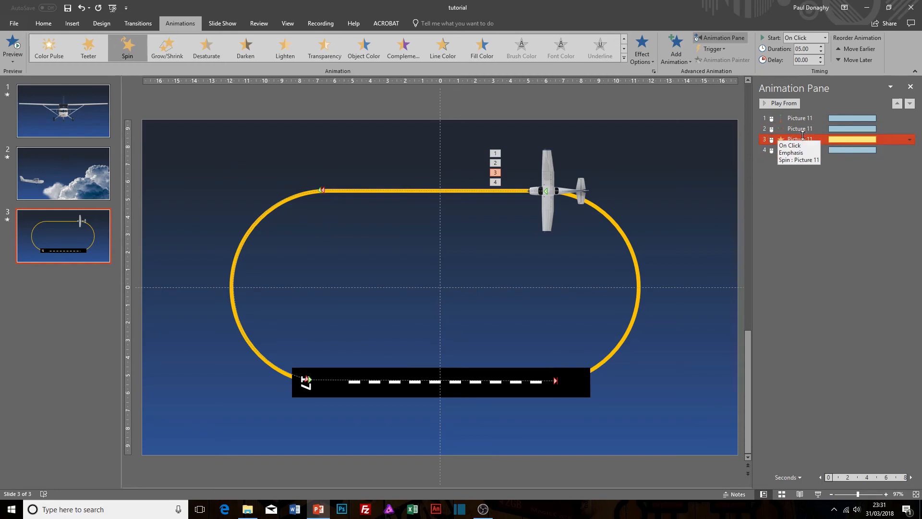
{"action": "left_click", "coordinate": [909, 139]}
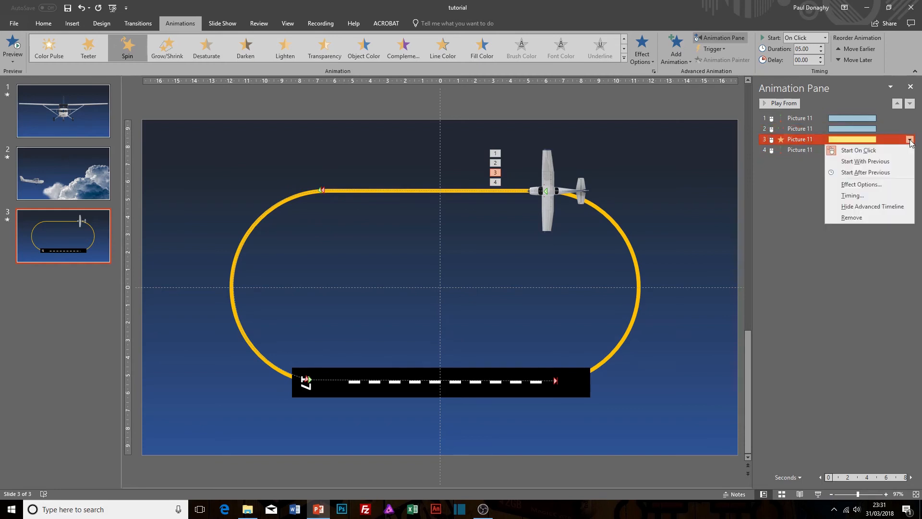
{"action": "left_click", "coordinate": [862, 162]}
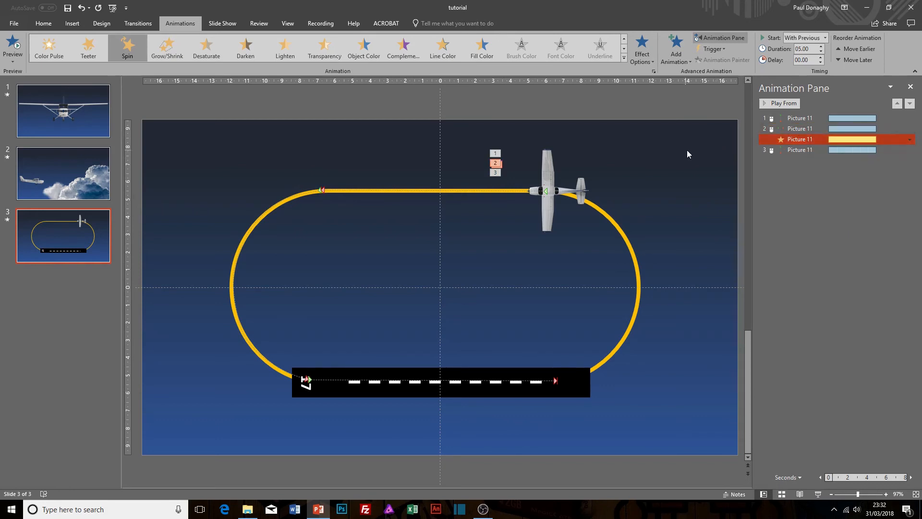
Play slide 3 from the current slide to check the aircraft turning around the left curve, and exit the show.
{"action": "key", "text": "shift+F5"}
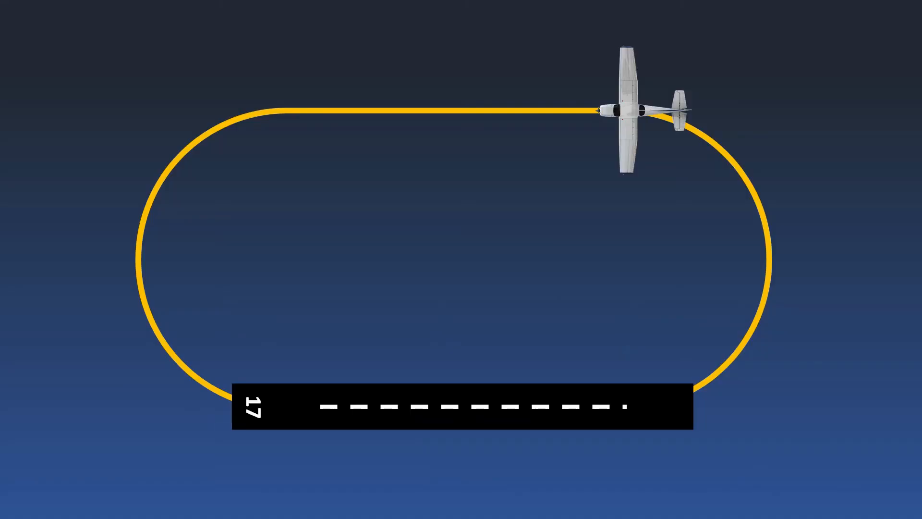
{"action": "left_click", "coordinate": [523, 155]}
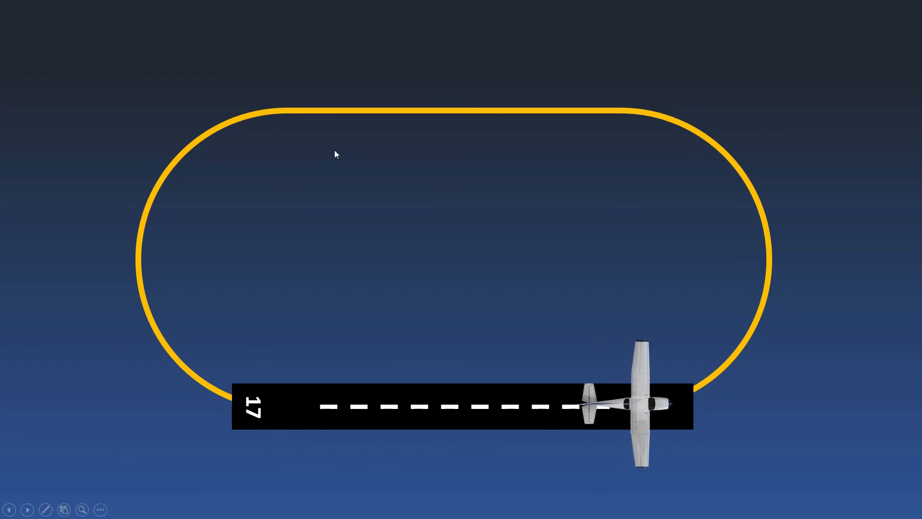
{"action": "key", "text": "Escape"}
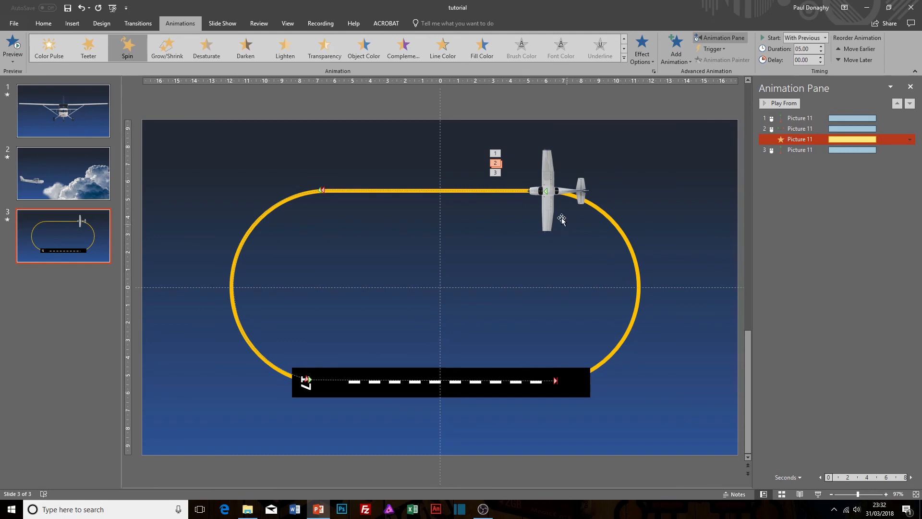
{"action": "left_click", "coordinate": [836, 128]}
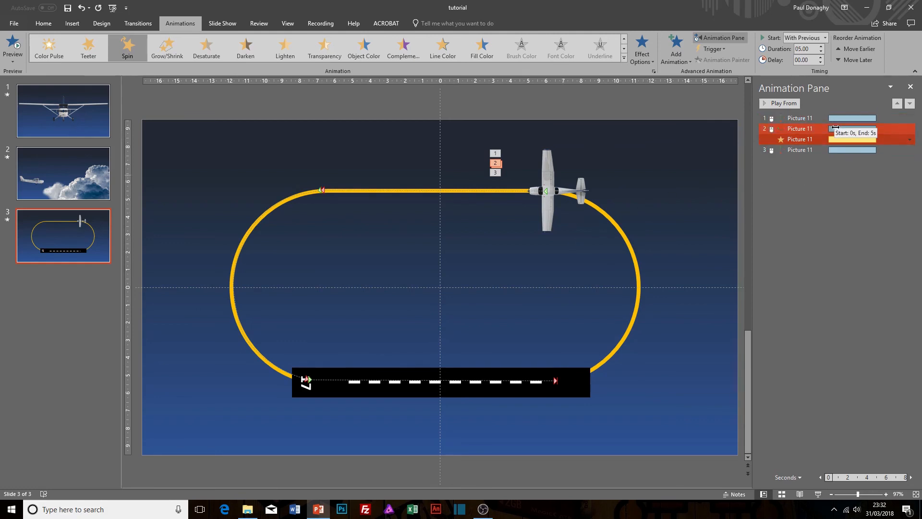
{"action": "left_click", "coordinate": [816, 138]}
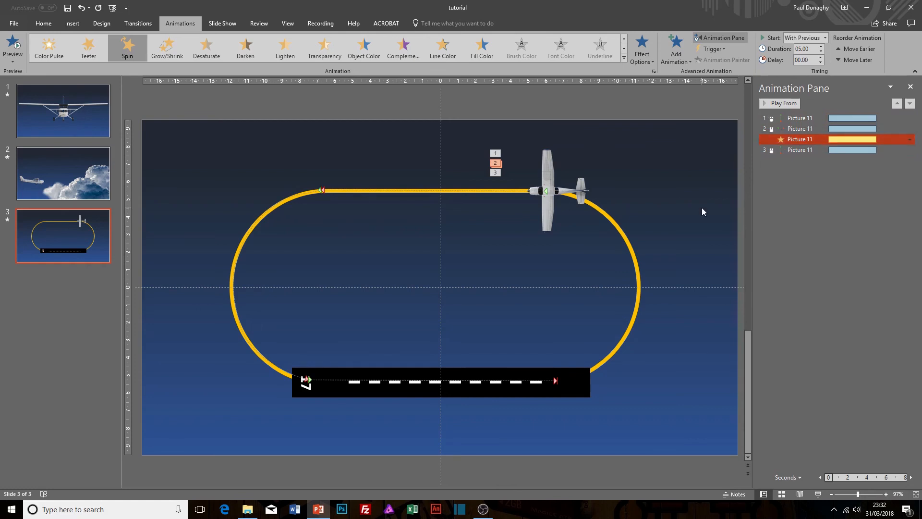